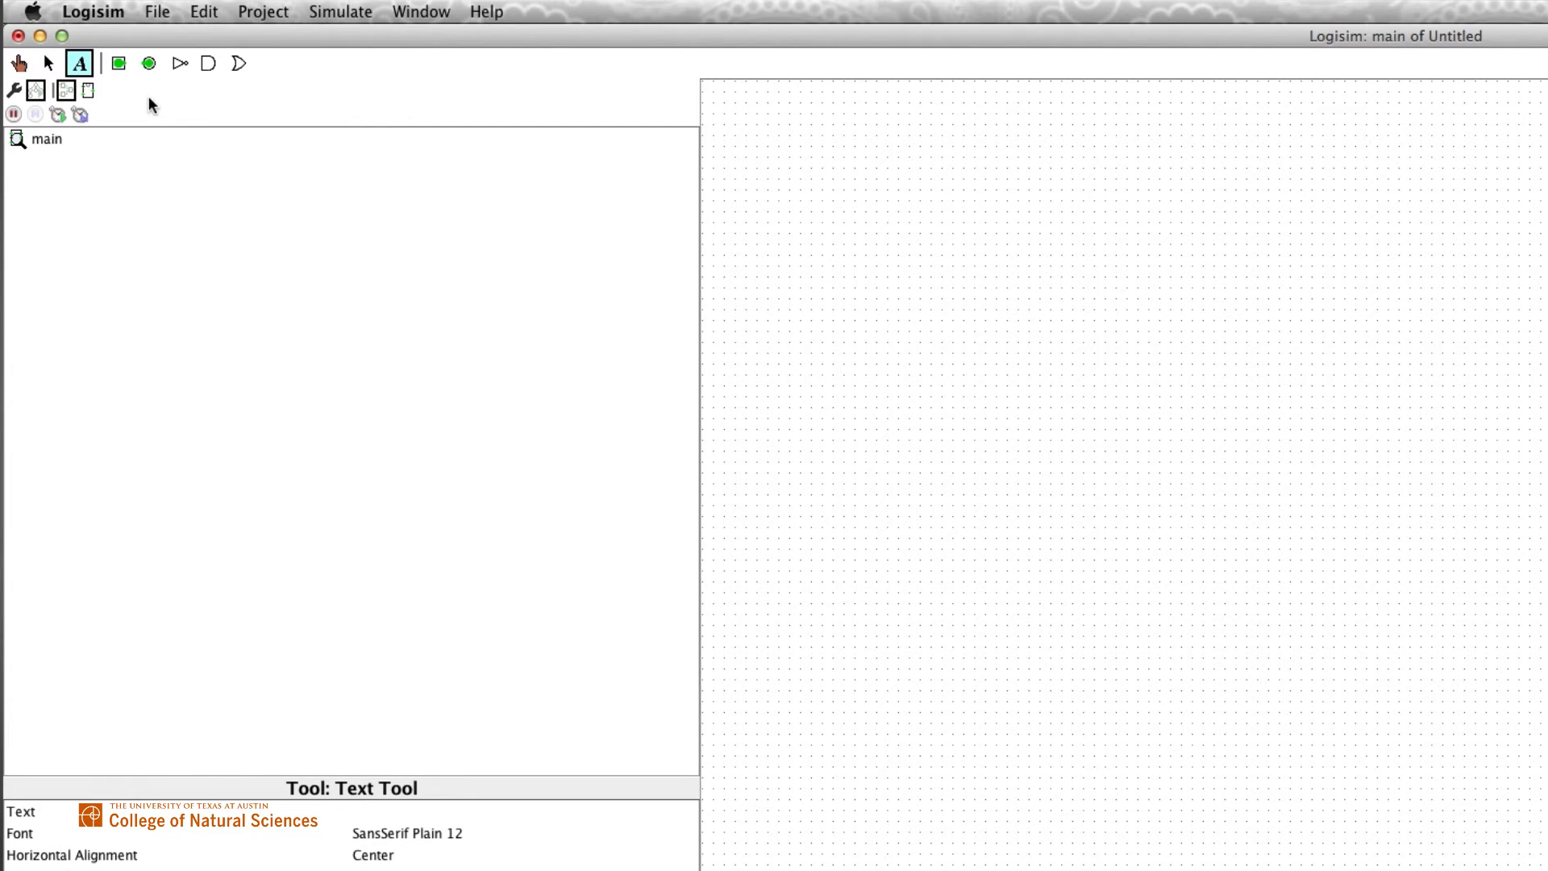
left_click(125, 71)
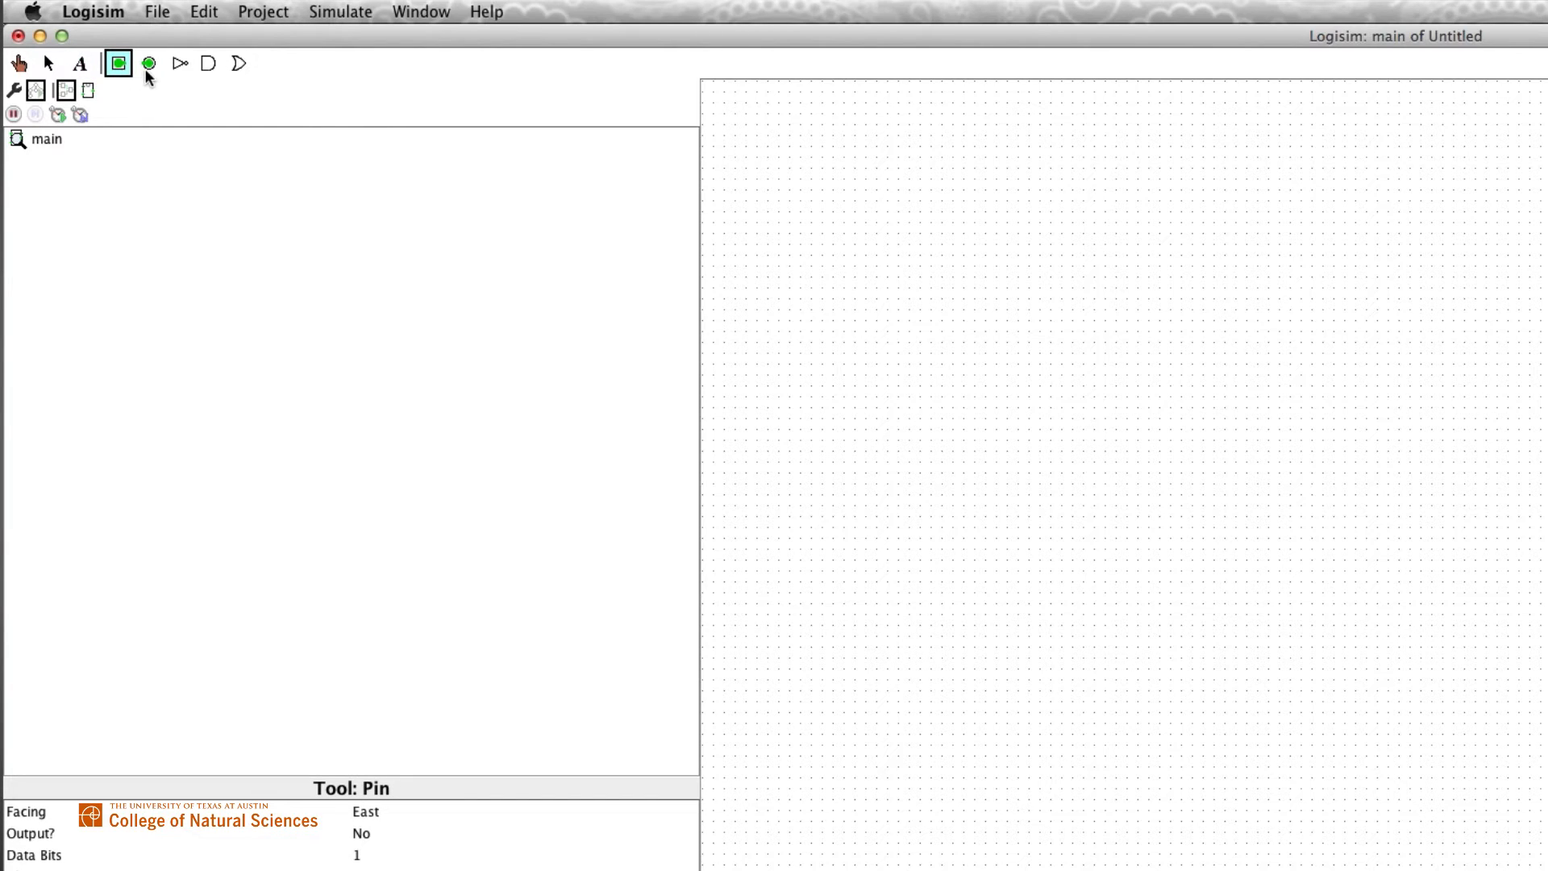
left_click(155, 72)
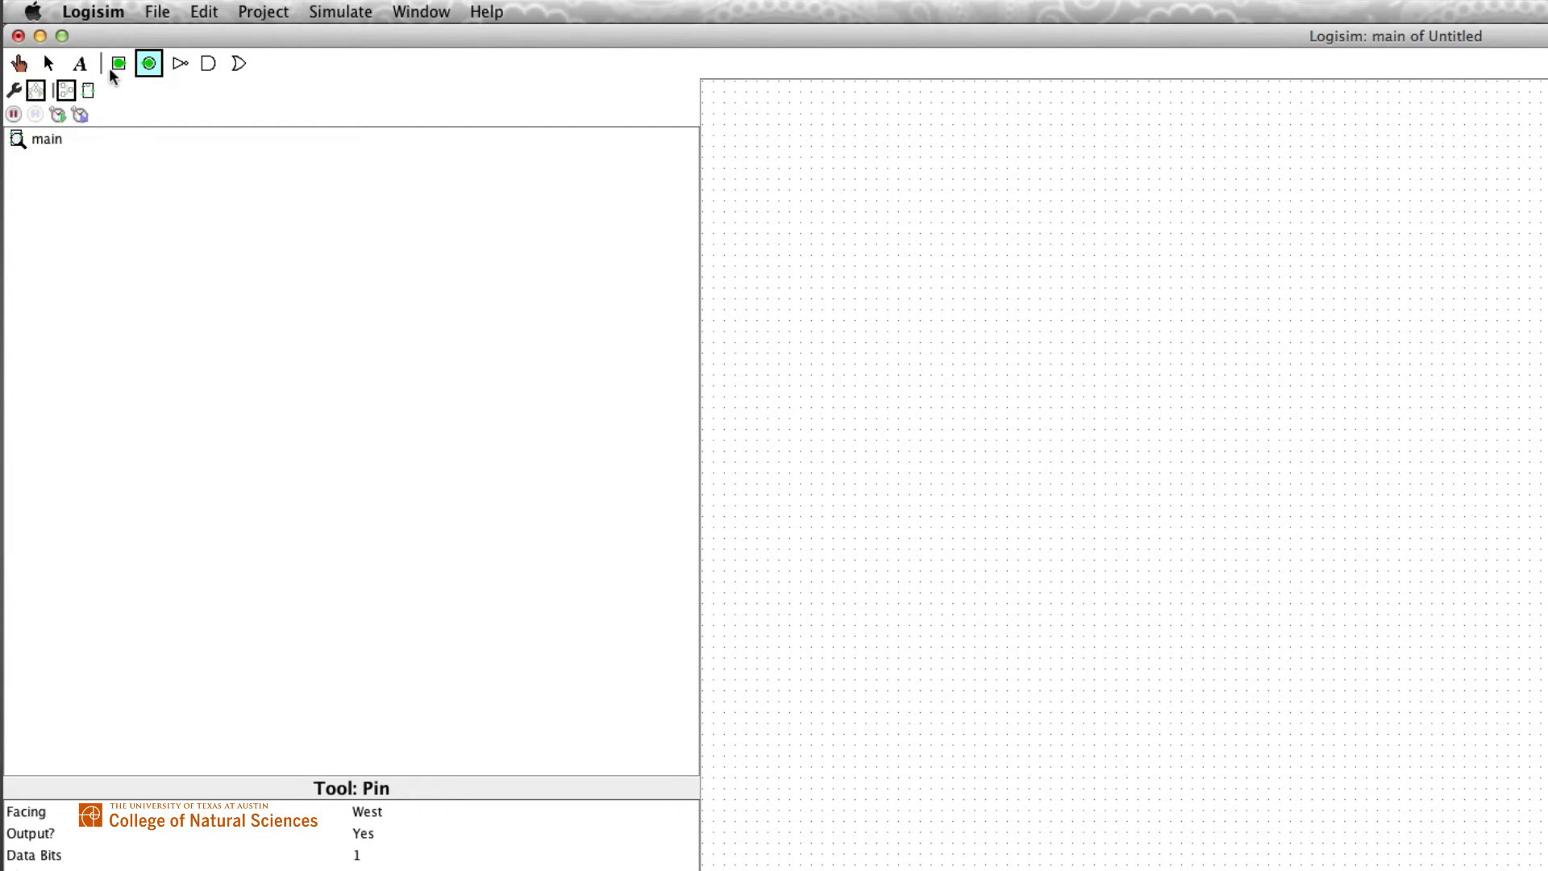
Place a NOT gate on the empty canvas and attach an input pin to a wire at its input
left_click(182, 66)
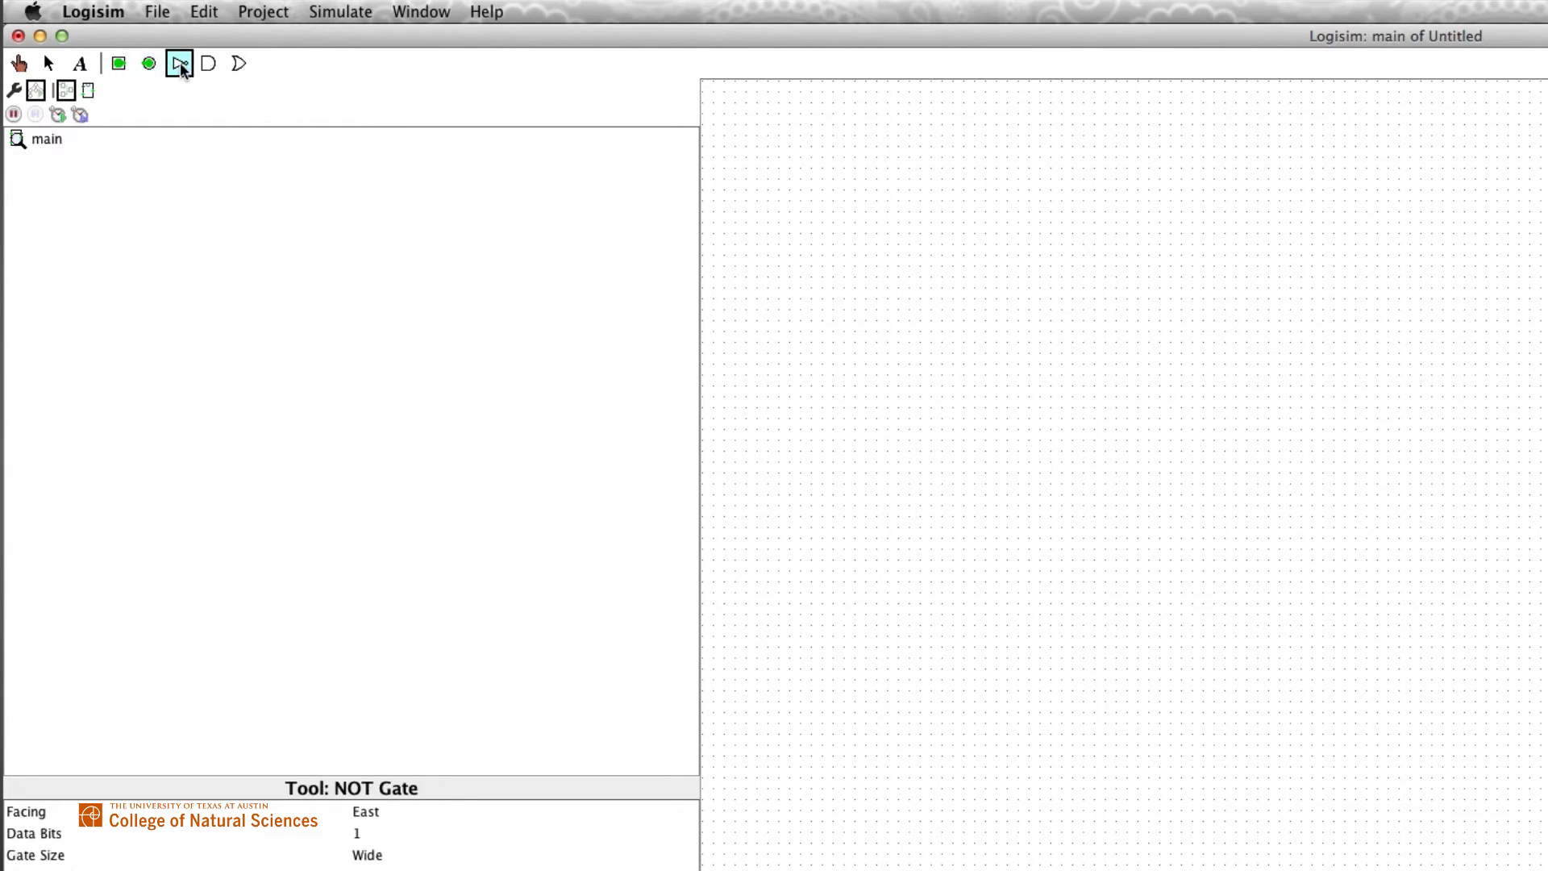
left_click(1180, 376)
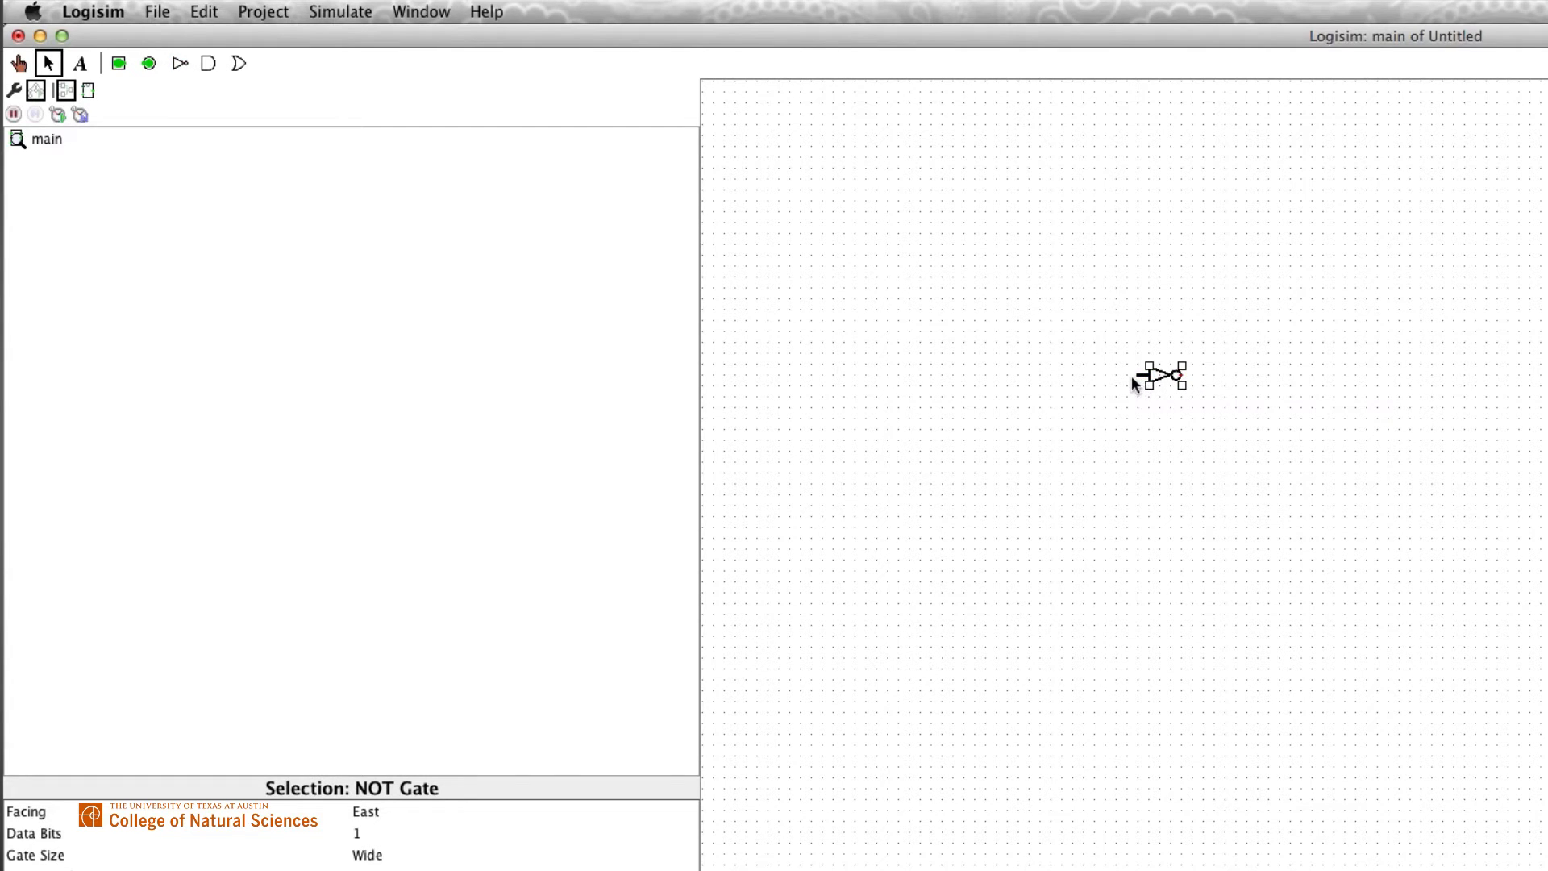
left_click(119, 64)
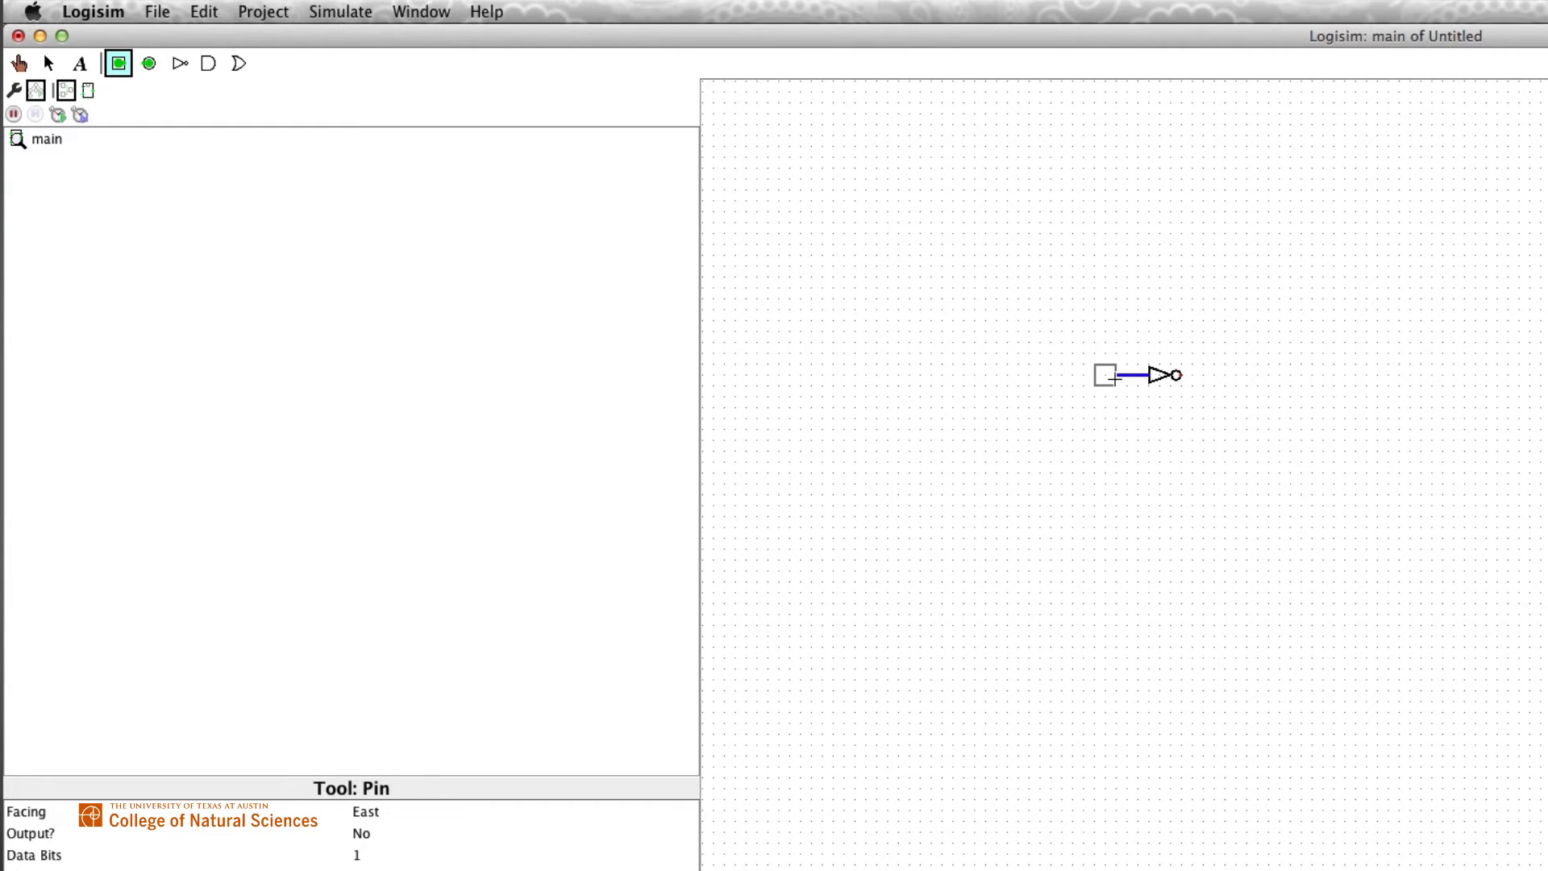
left_click(1104, 375)
Label the input pin "q" and position the label directly beside the pin
left_click(79, 63)
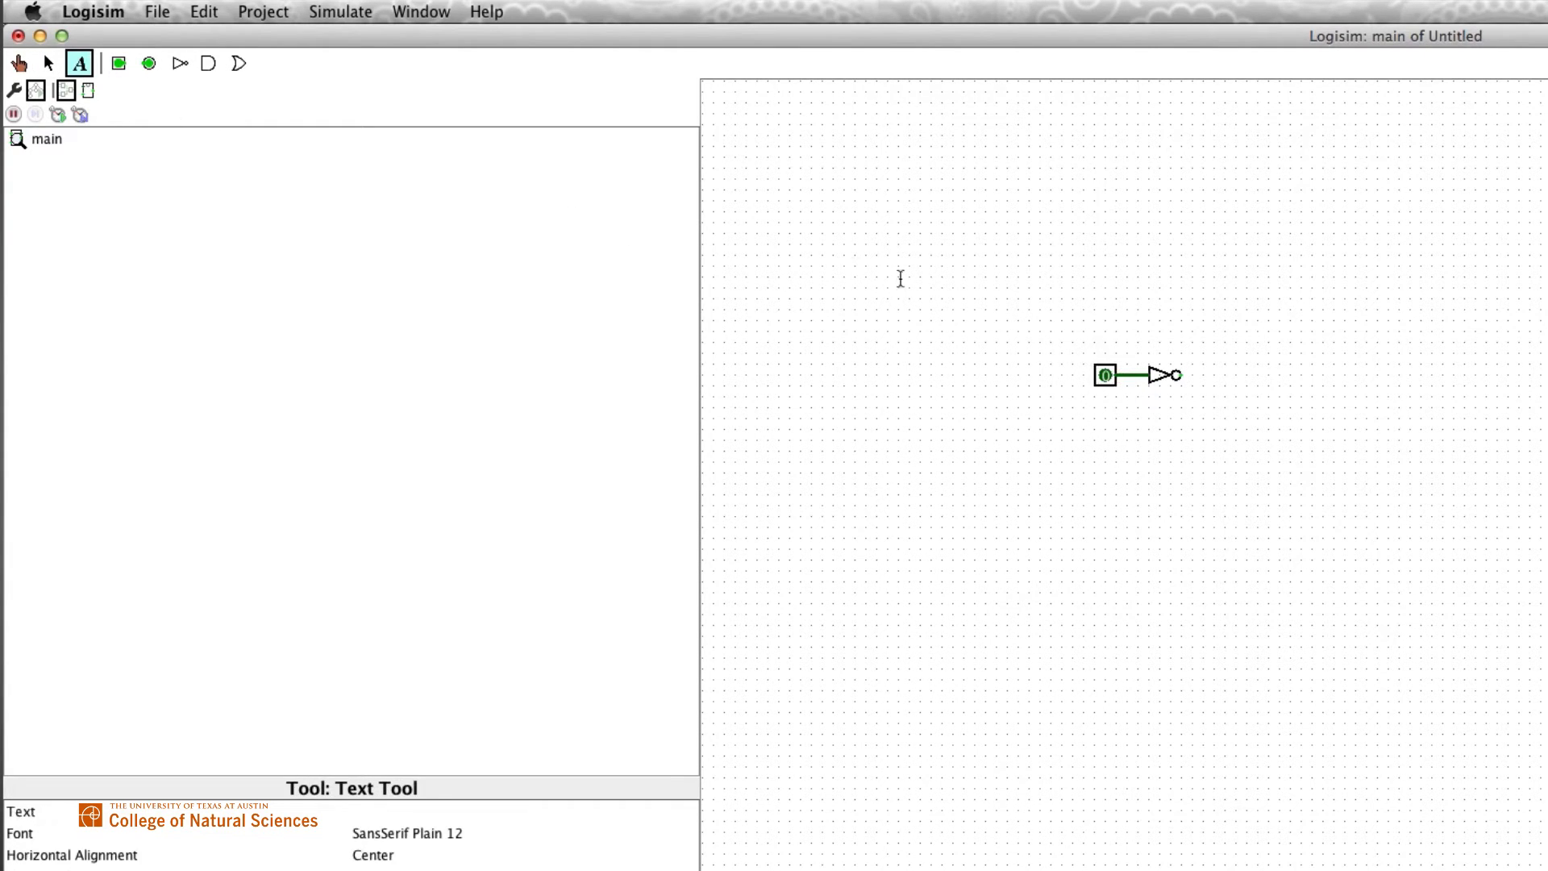
left_click(1065, 374)
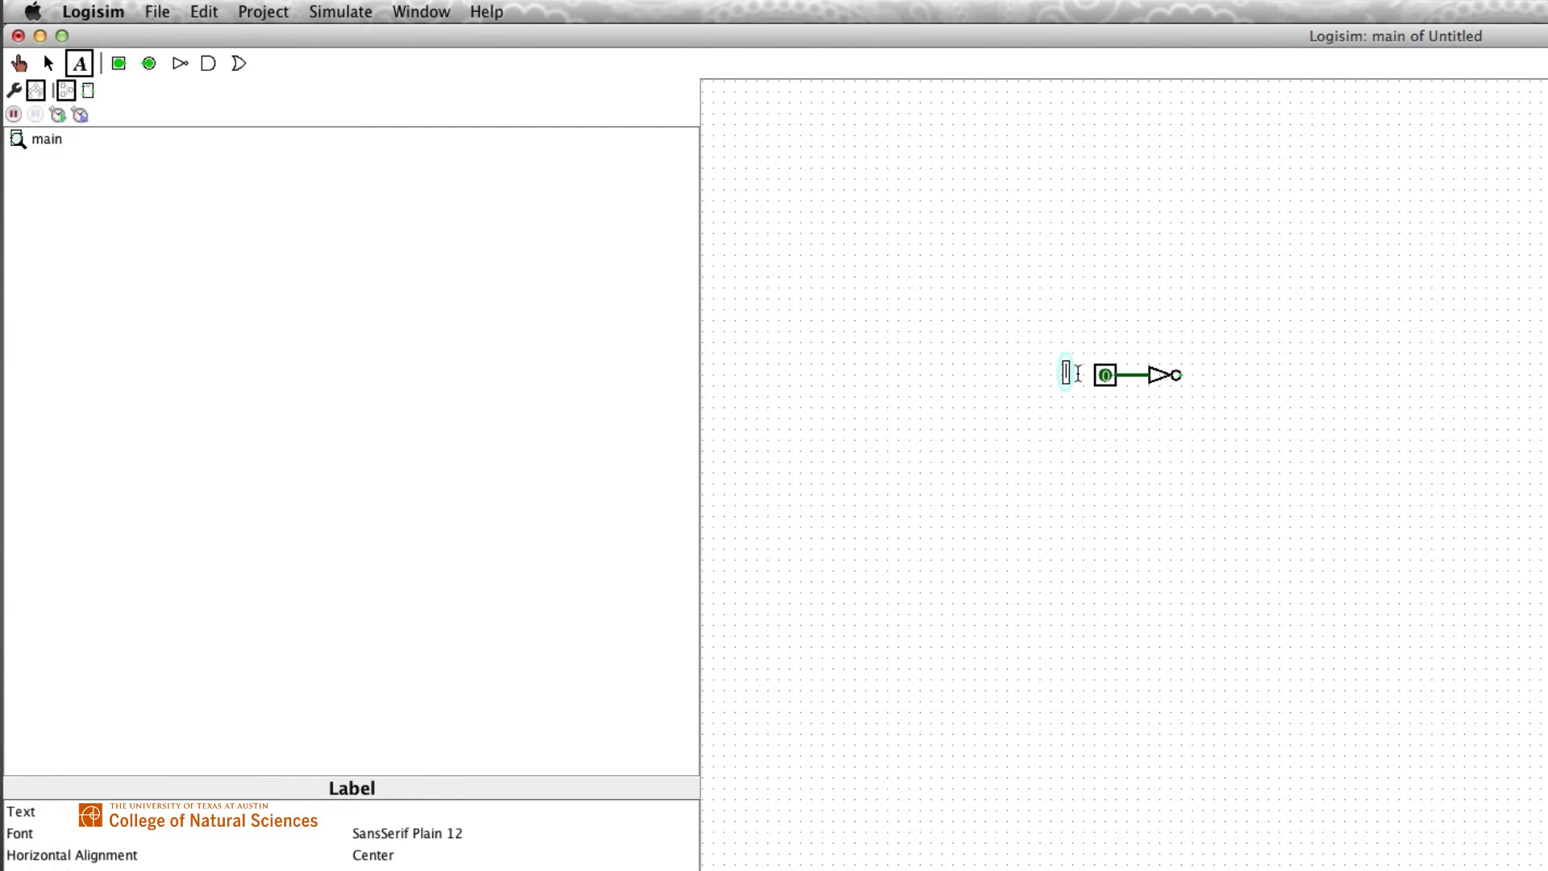
type("q")
left_click(49, 63)
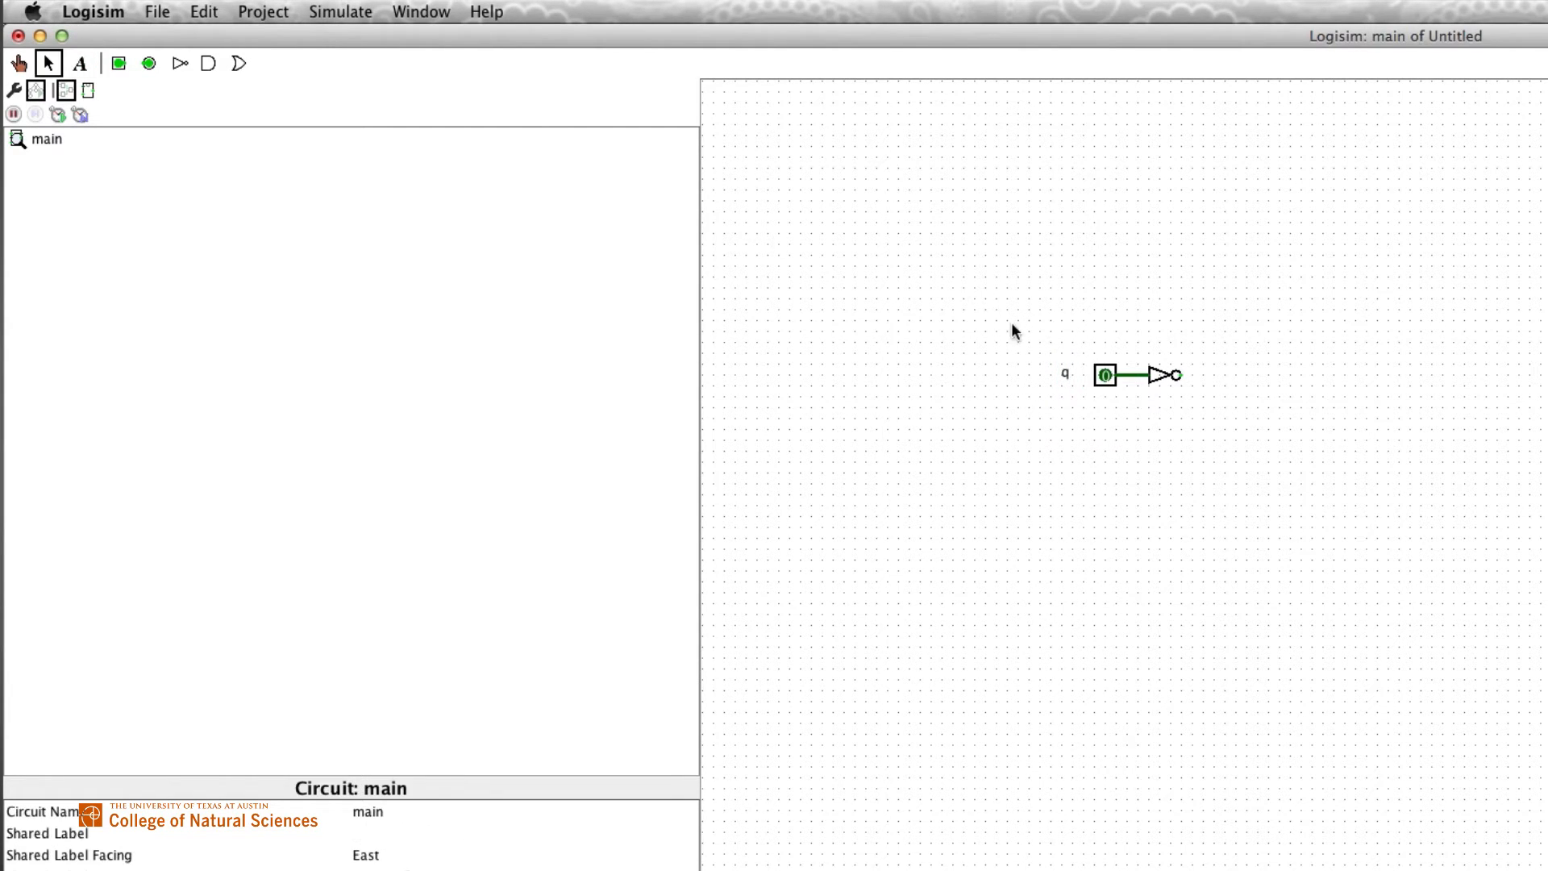
left_click(1065, 375)
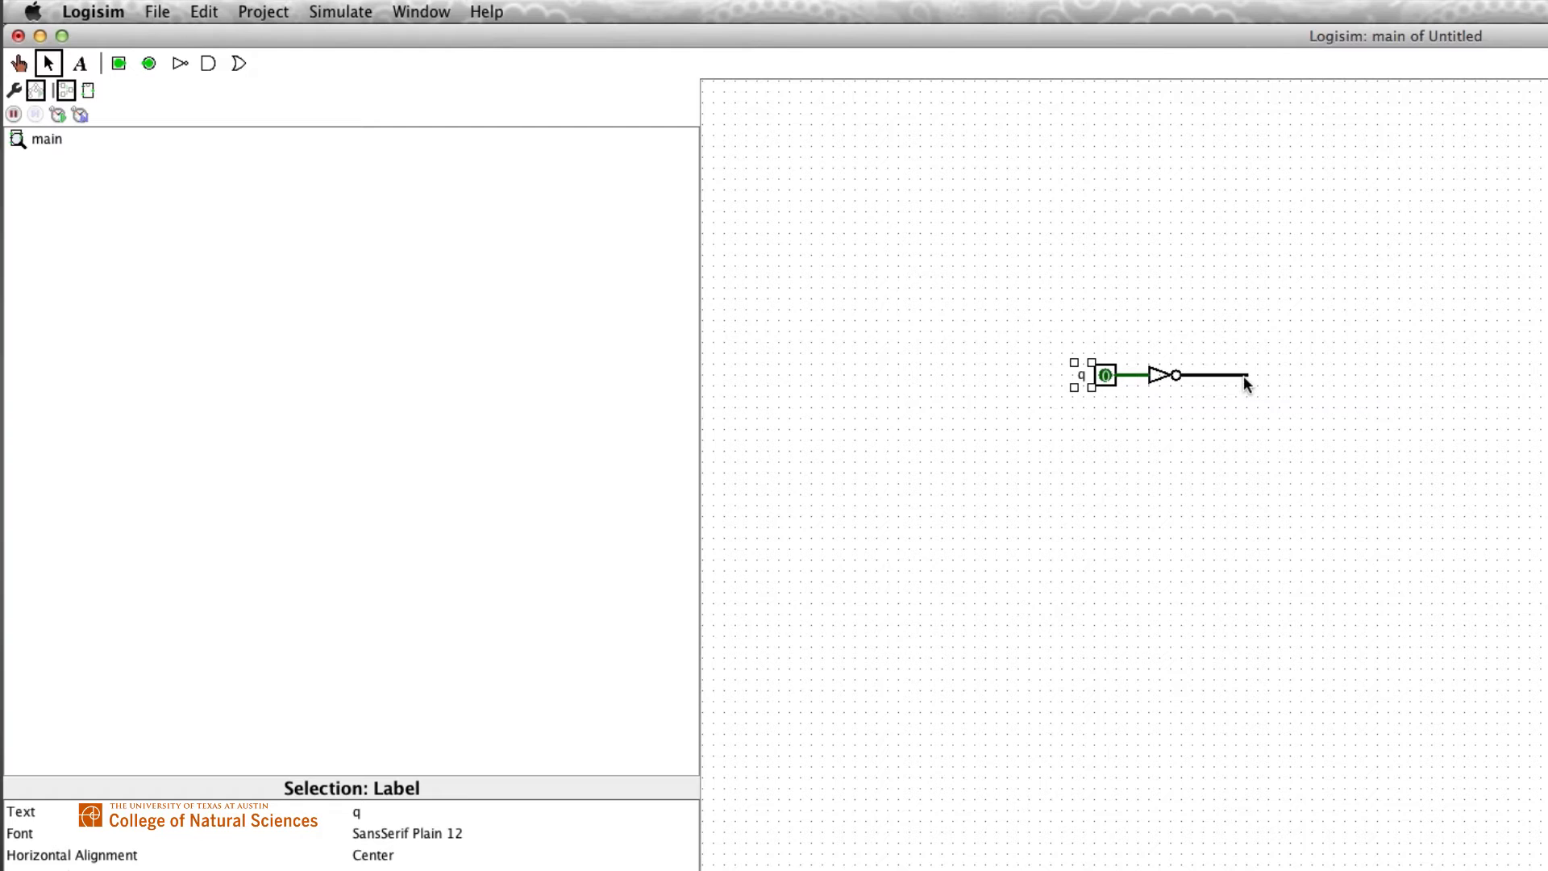
Place an AND gate with its lowest input on the NOT gate's output wire and extend a wire back from its top input
left_click(210, 66)
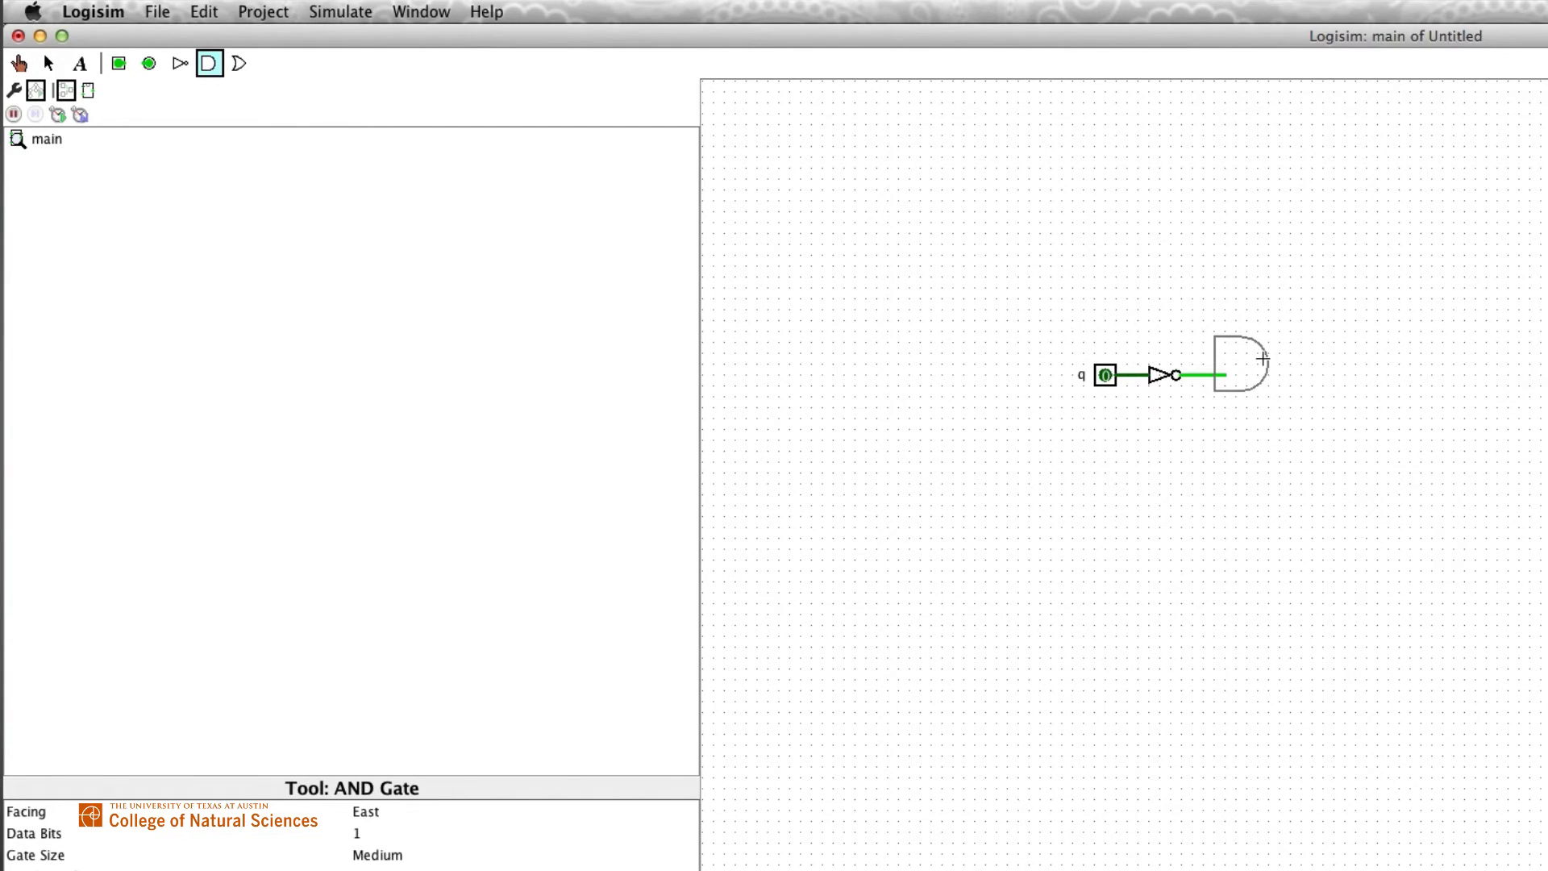
left_click(1274, 349)
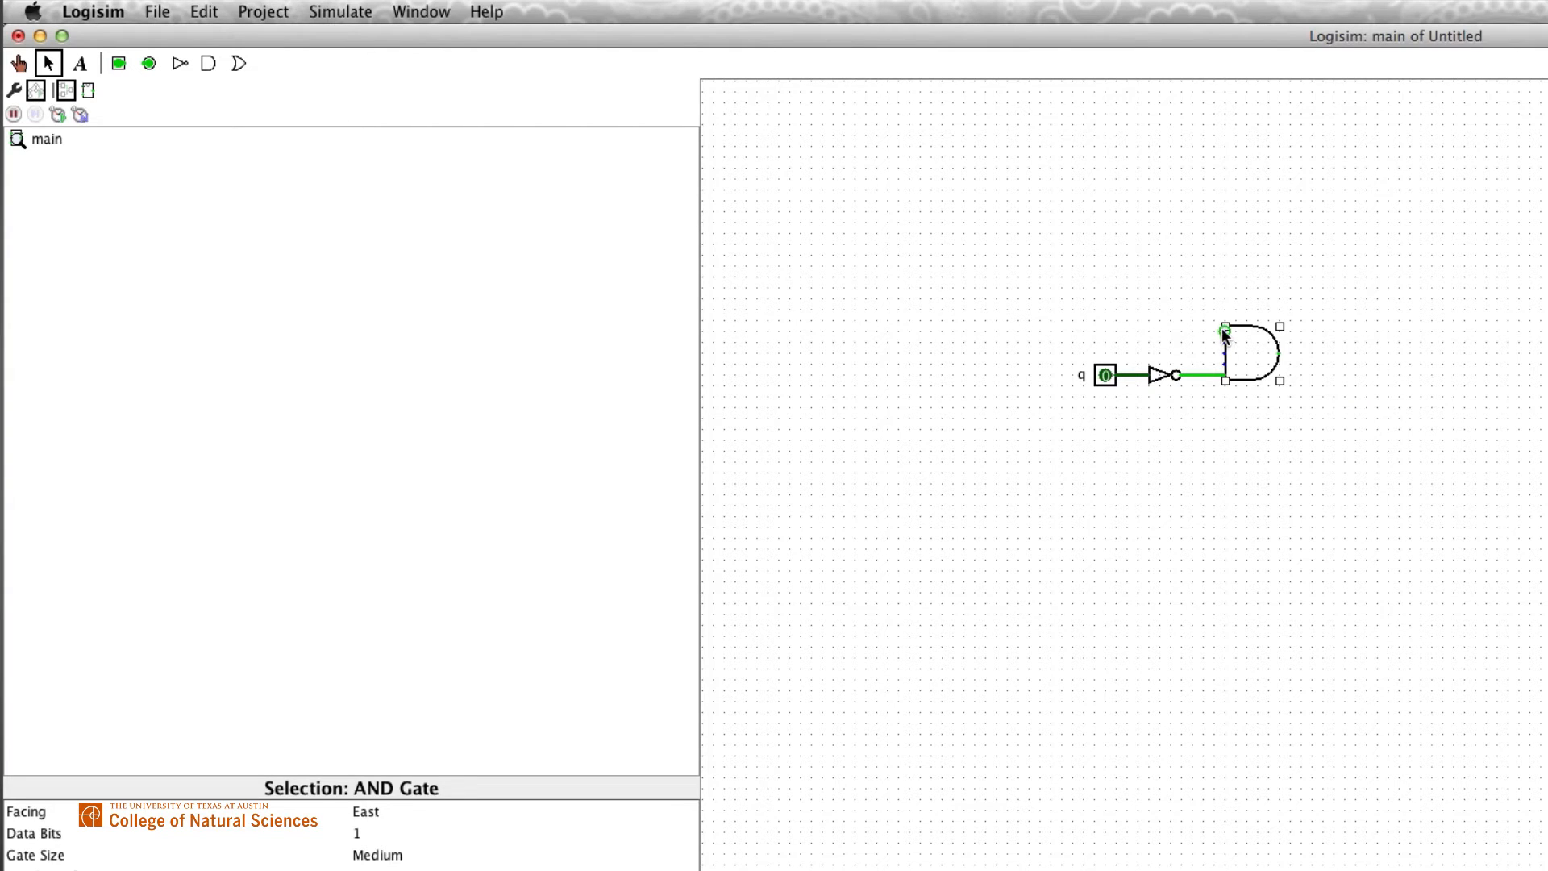
left_click_drag(1119, 331, 1119, 331)
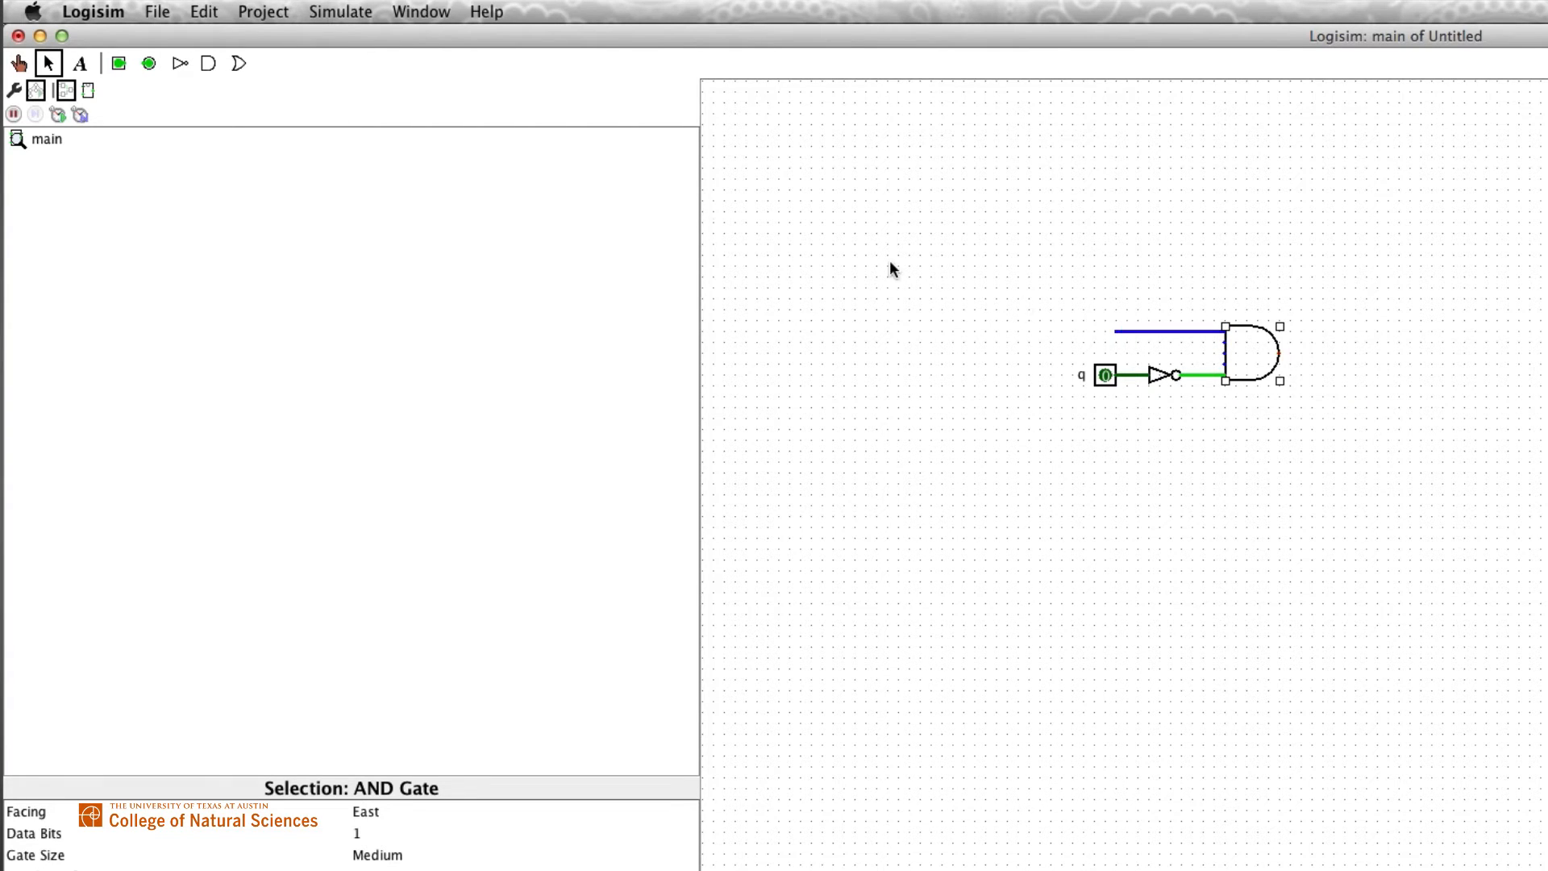
Add an input pin at the free end of the AND gate's top input wire and label it "p"
left_click(121, 65)
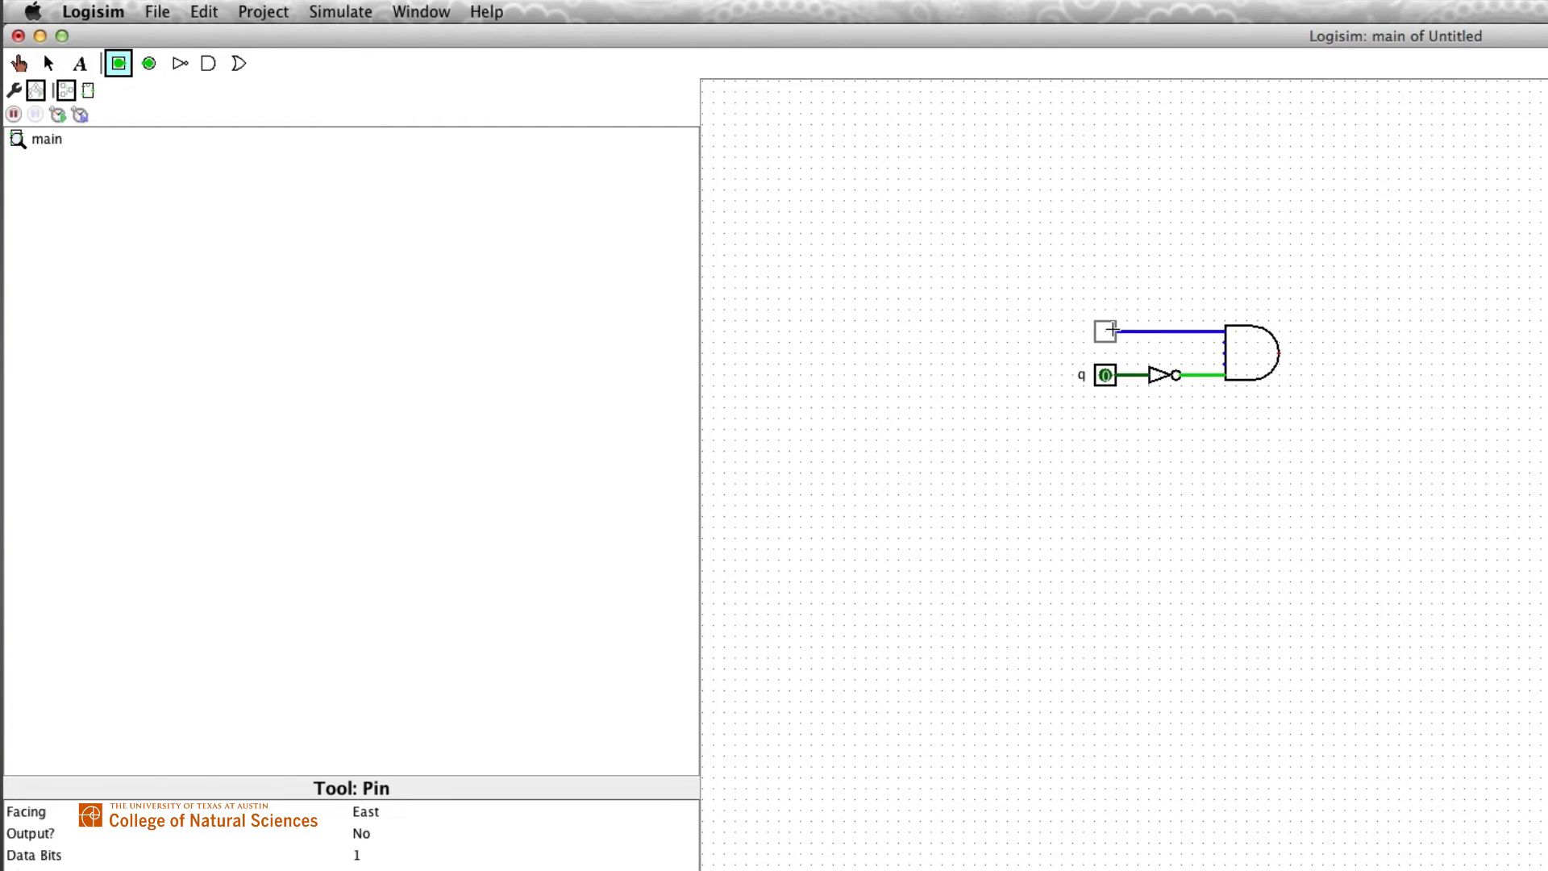
left_click(1116, 331)
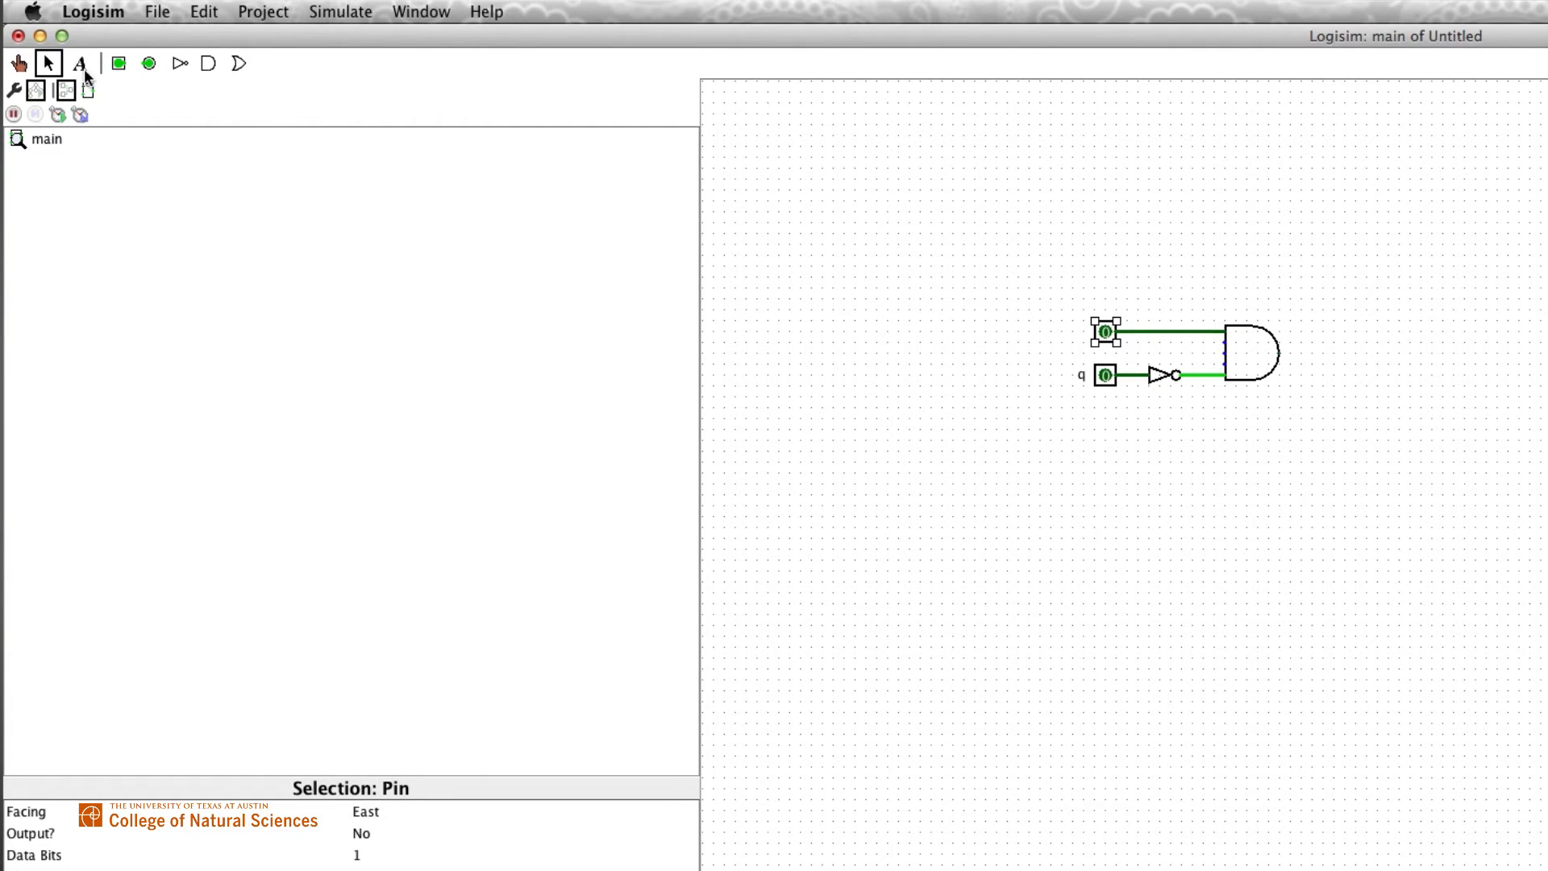
left_click(81, 64)
left_click(1081, 328)
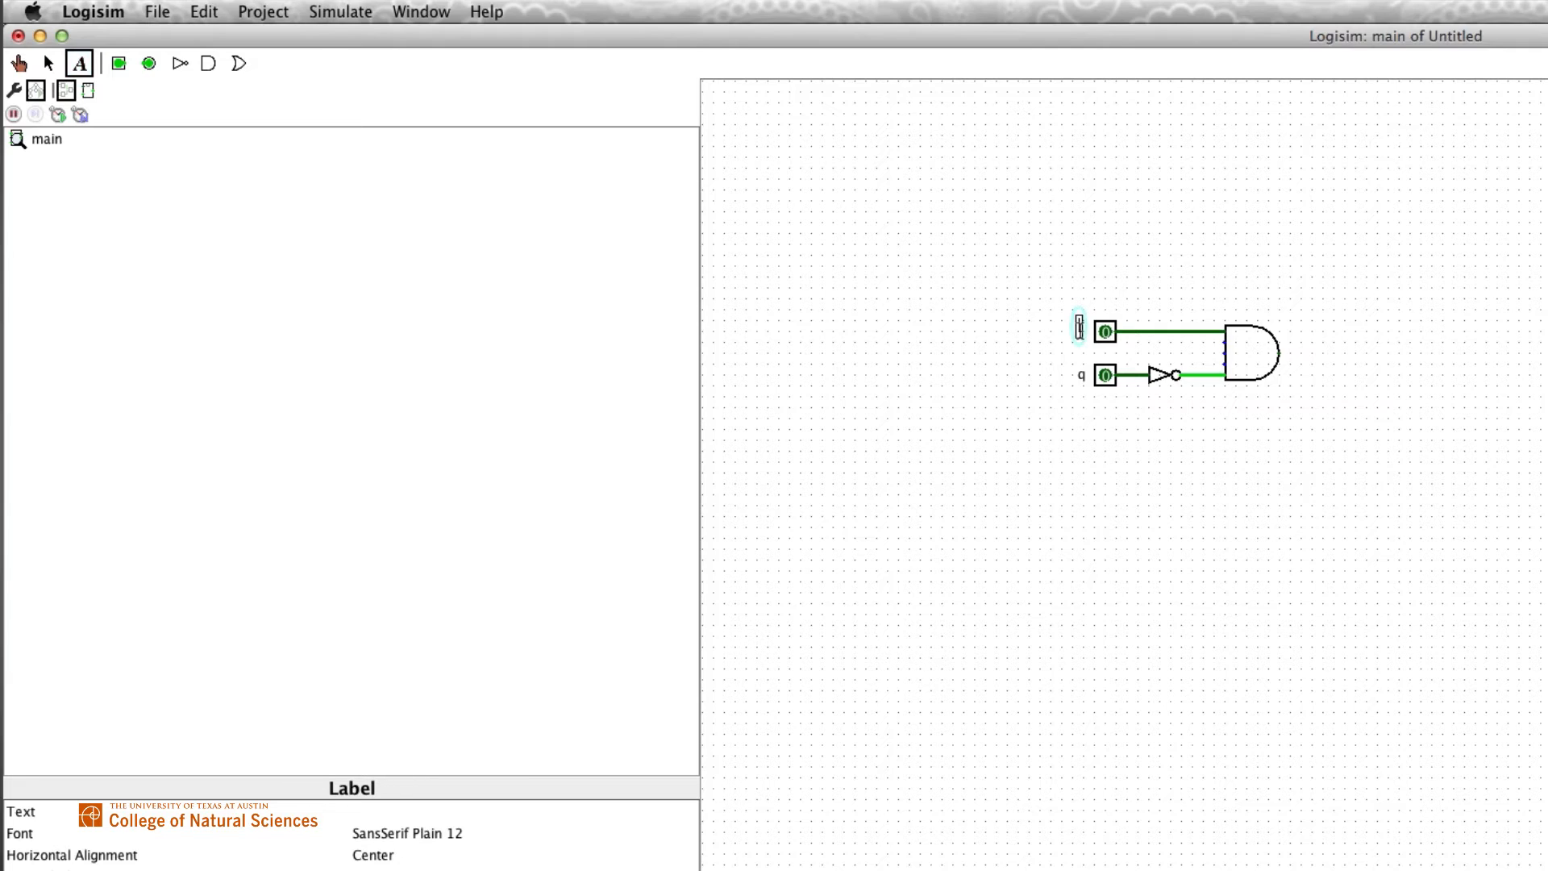
type("p")
Wire the AND gate's output to the top input of an OR gate and route the OR gate's lowest input back below the q pin
left_click(48, 63)
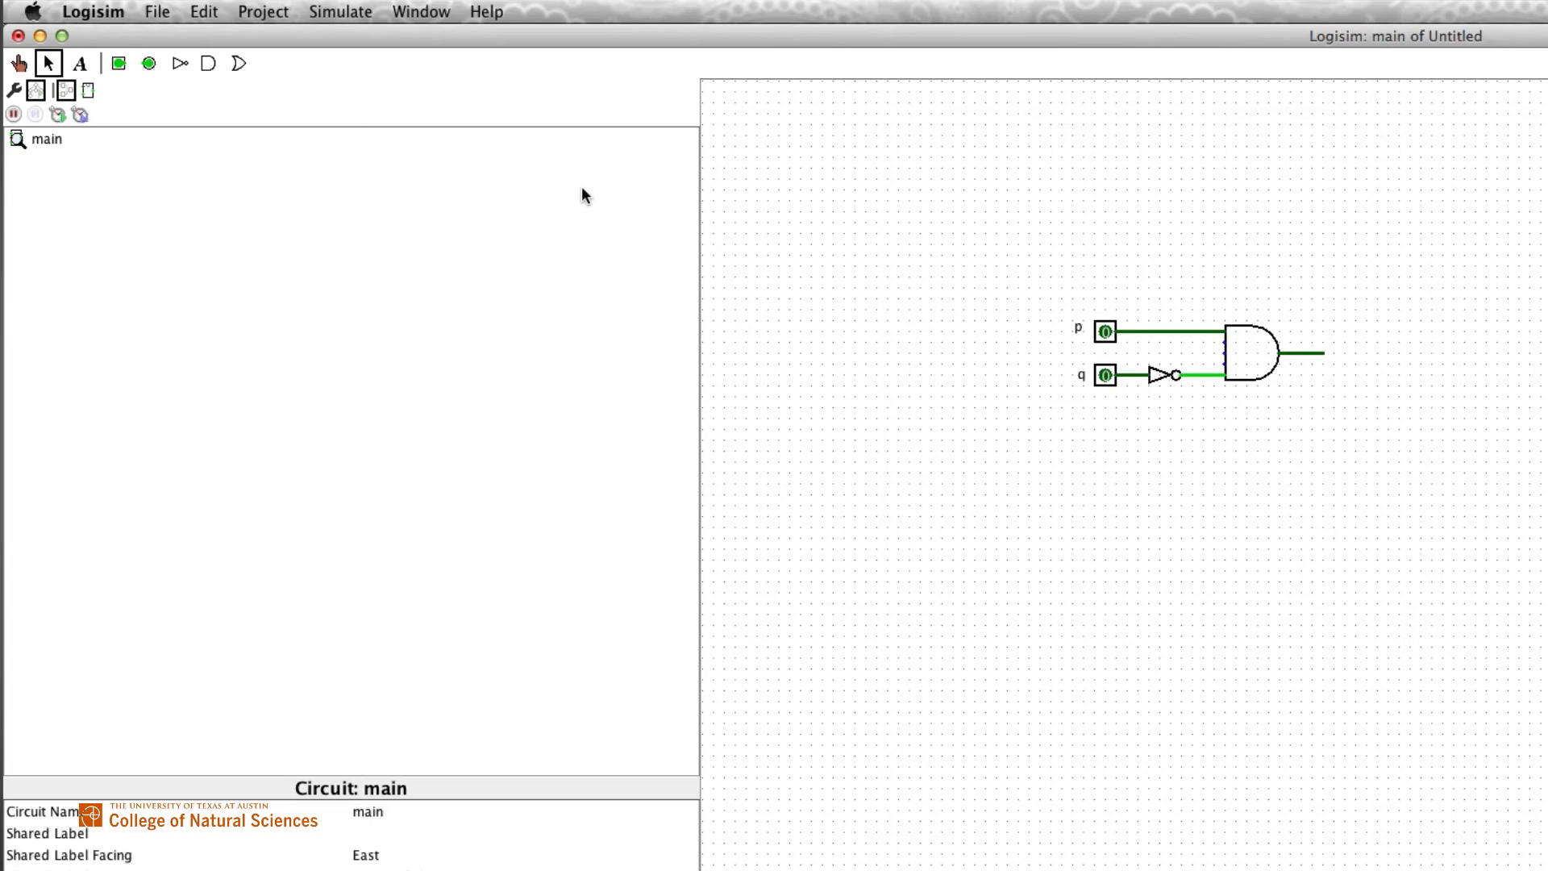
left_click(239, 64)
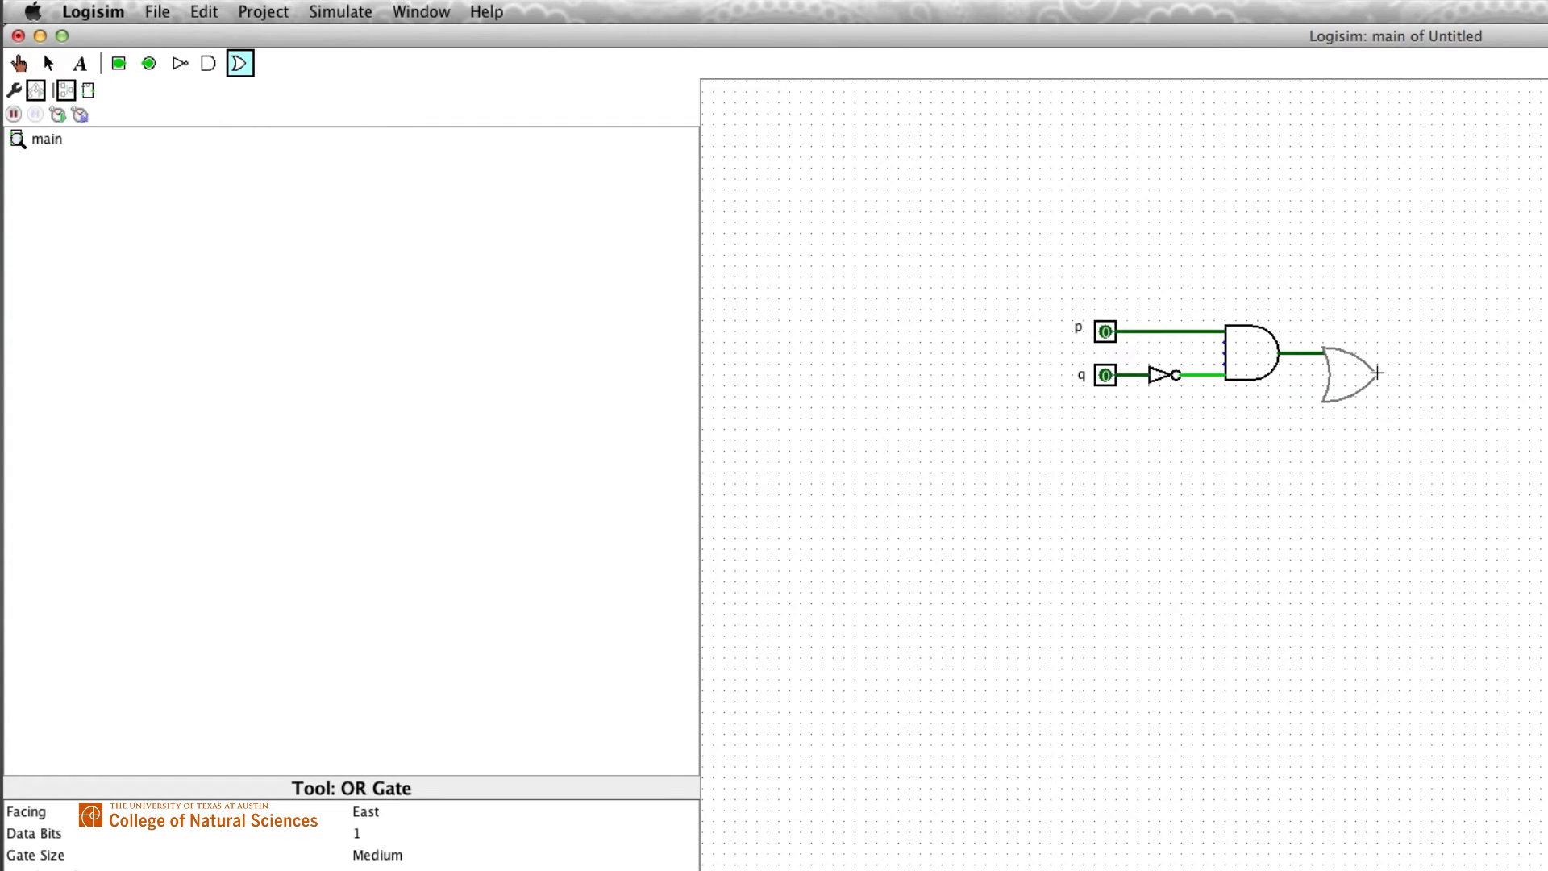
left_click(1377, 374)
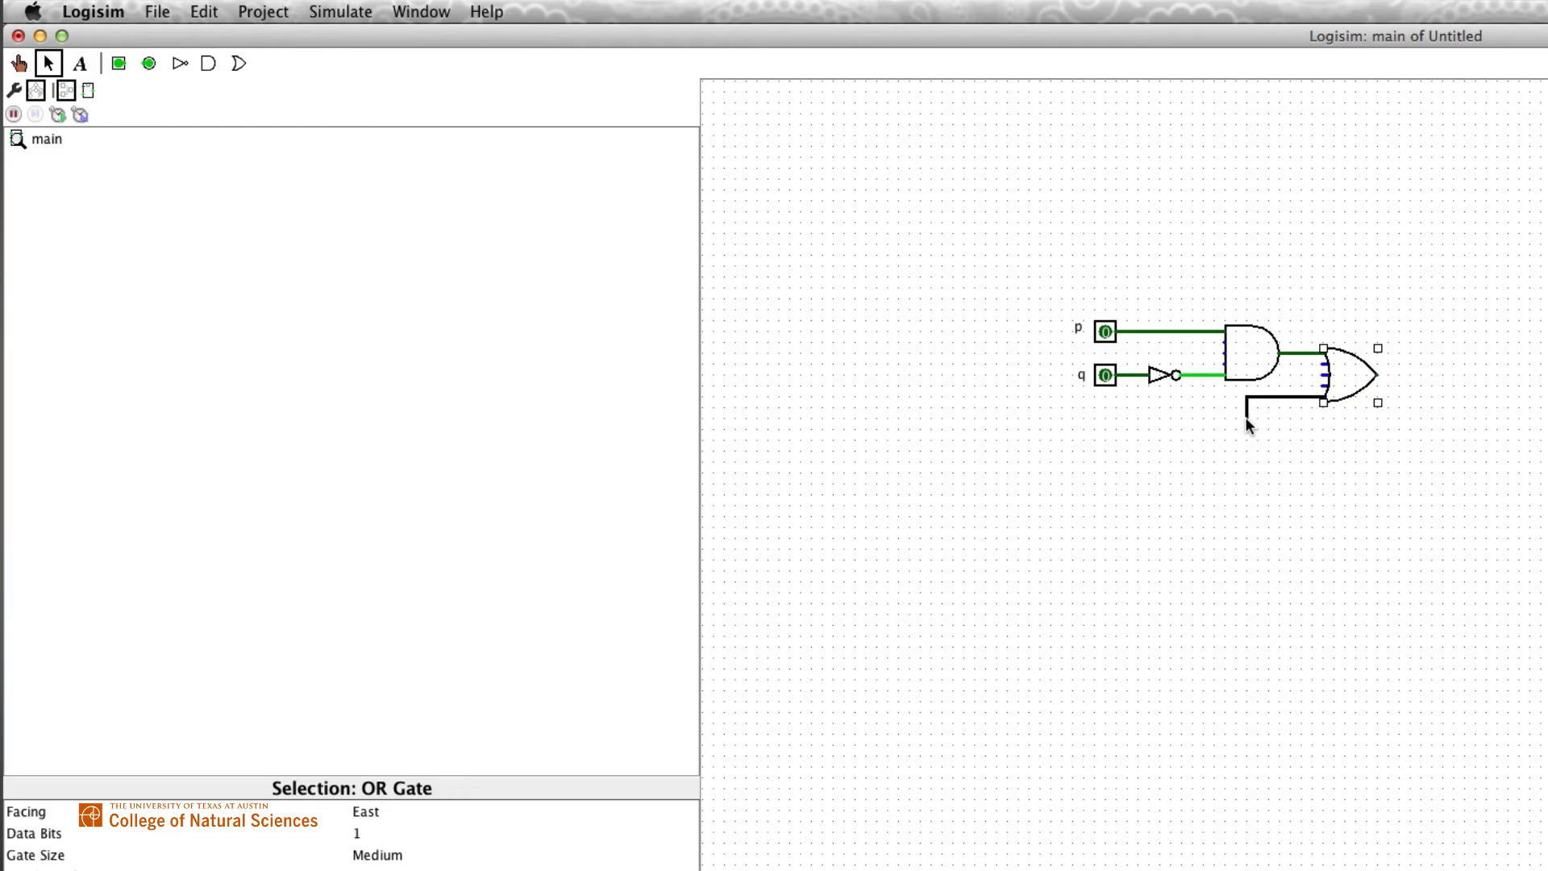
left_click_drag(1202, 417, 1236, 417)
left_click_drag(1119, 419, 1119, 420)
Add an input pin at the free end of the OR gate's lower wire and label it "r"
left_click(118, 64)
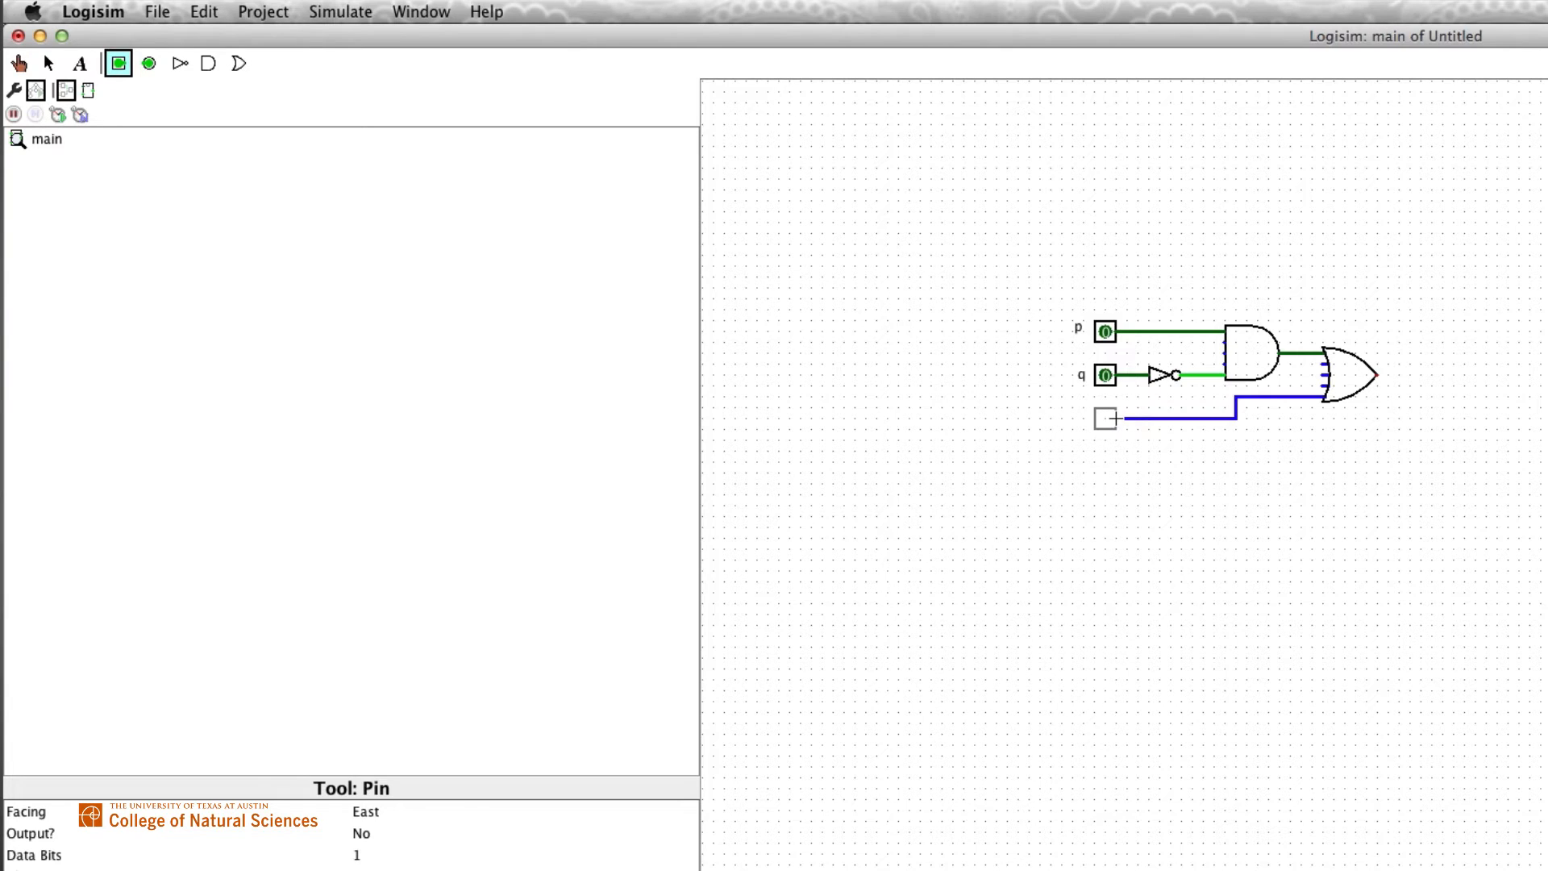
left_click(1117, 417)
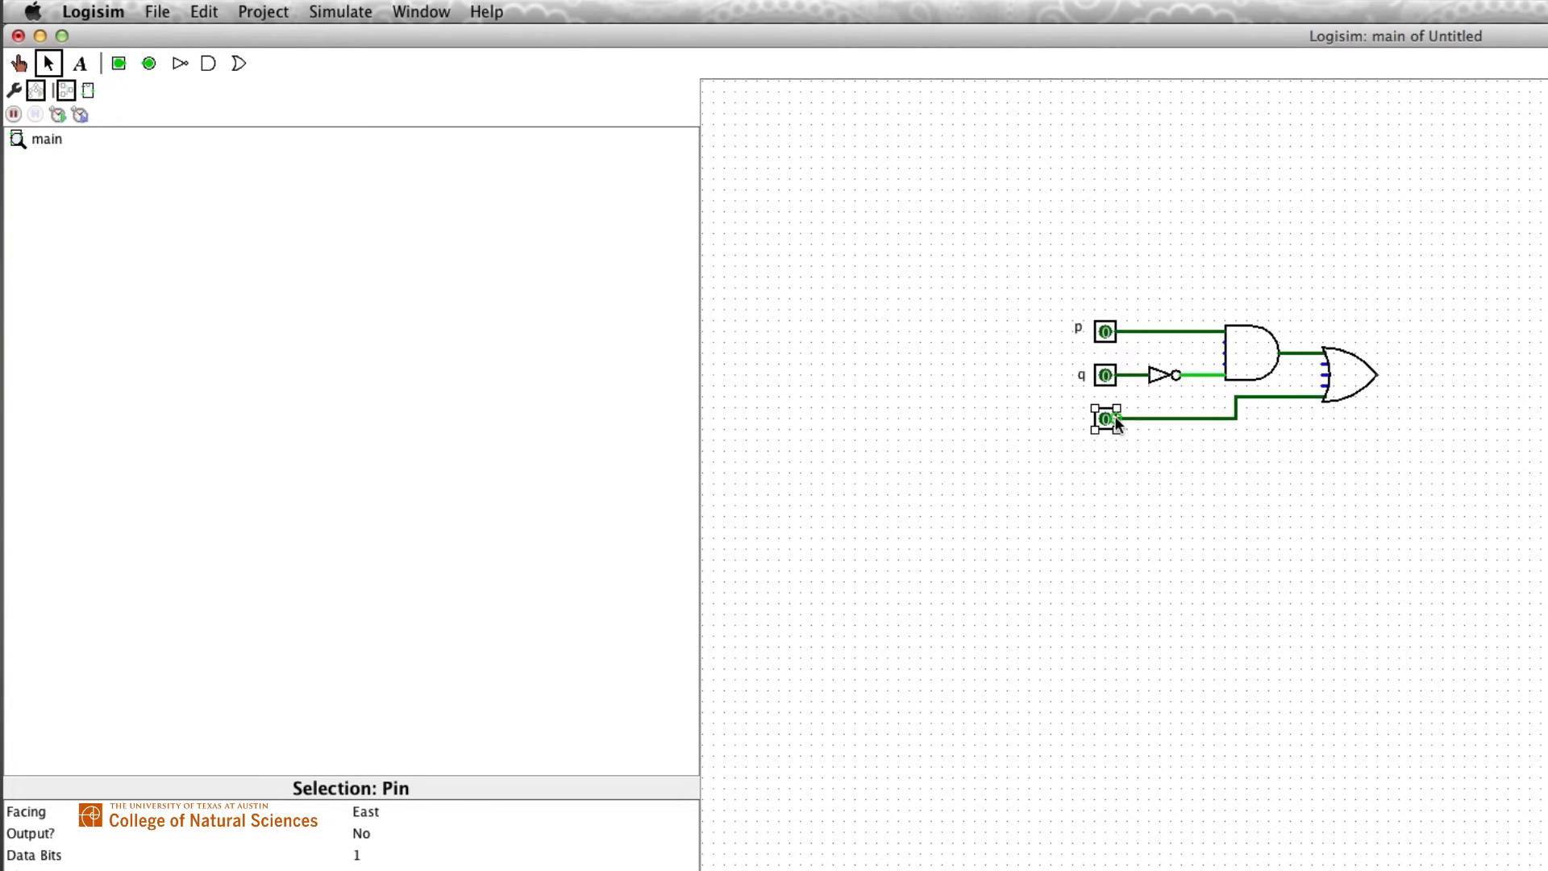
left_click(82, 64)
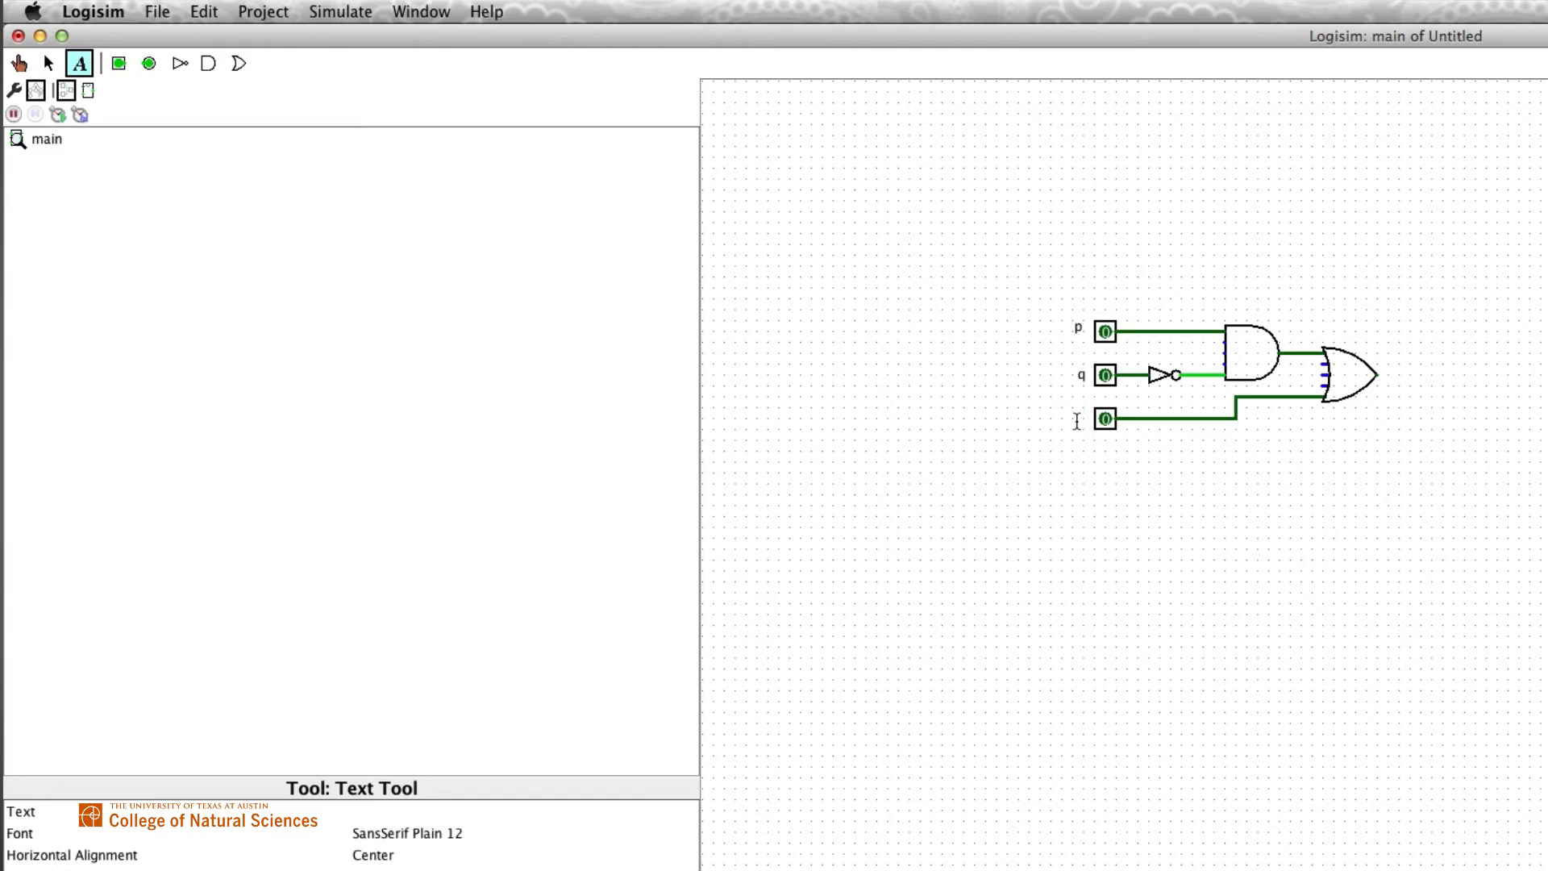
left_click(1077, 419)
type("r")
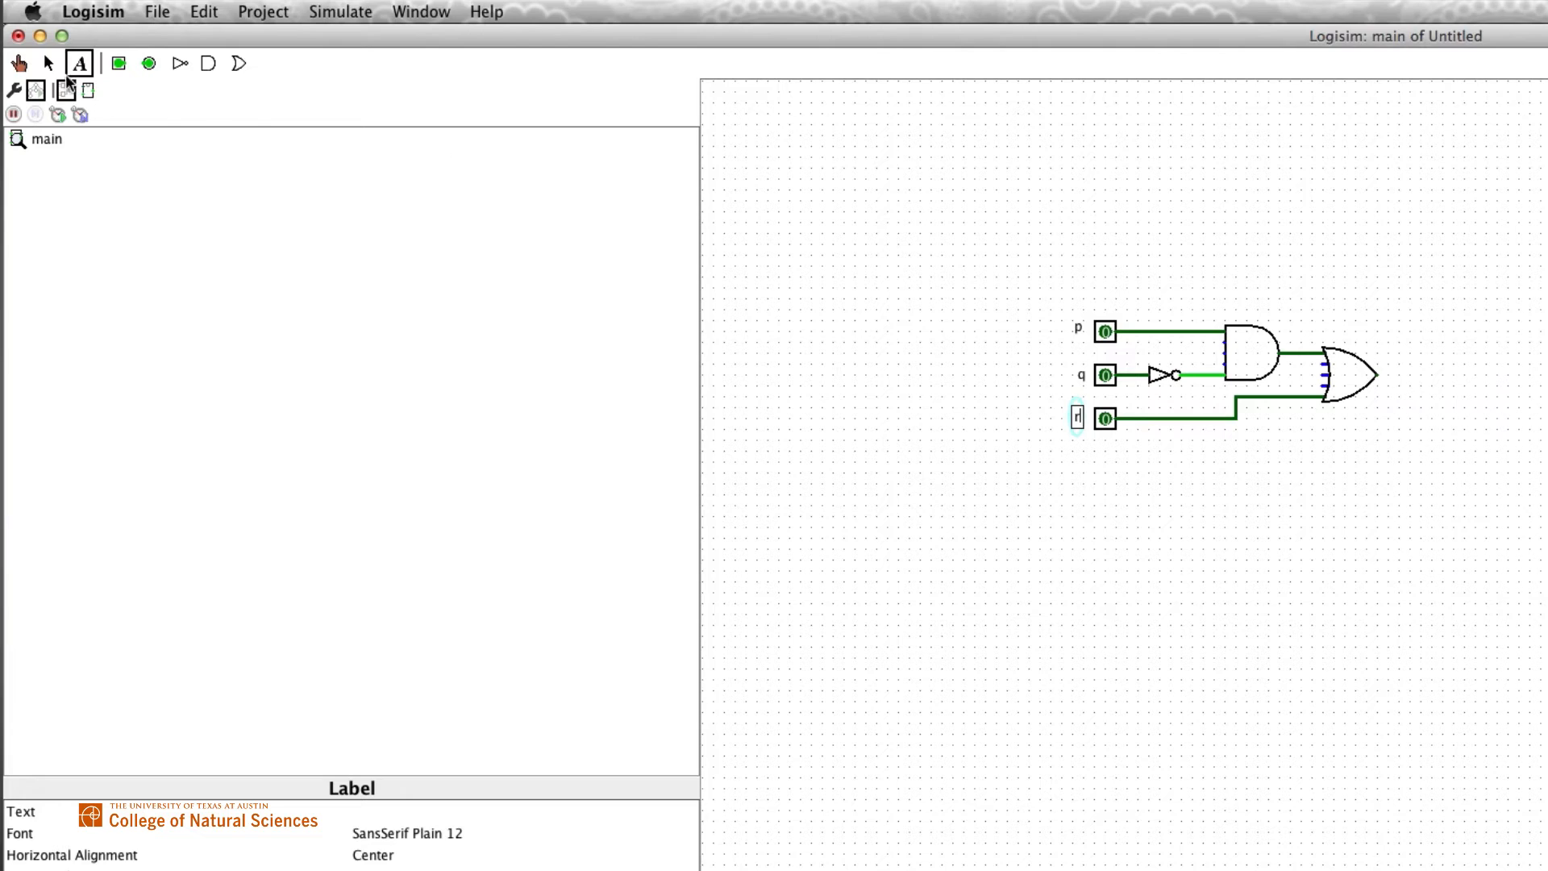
Extend a wire from the OR gate's output and place an output pin at its end
left_click(49, 63)
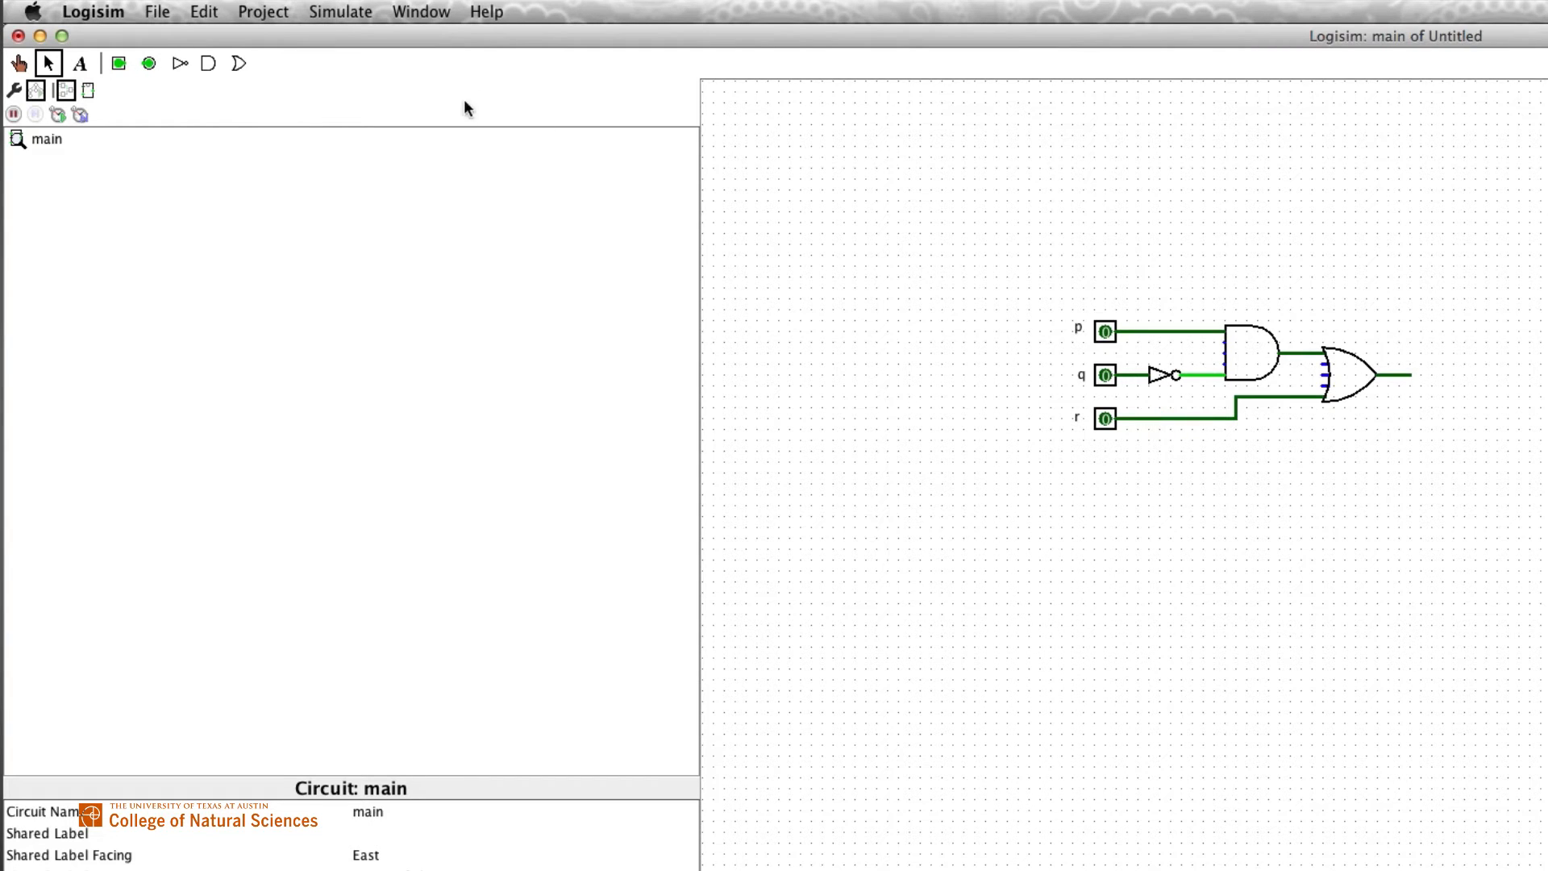
left_click(148, 63)
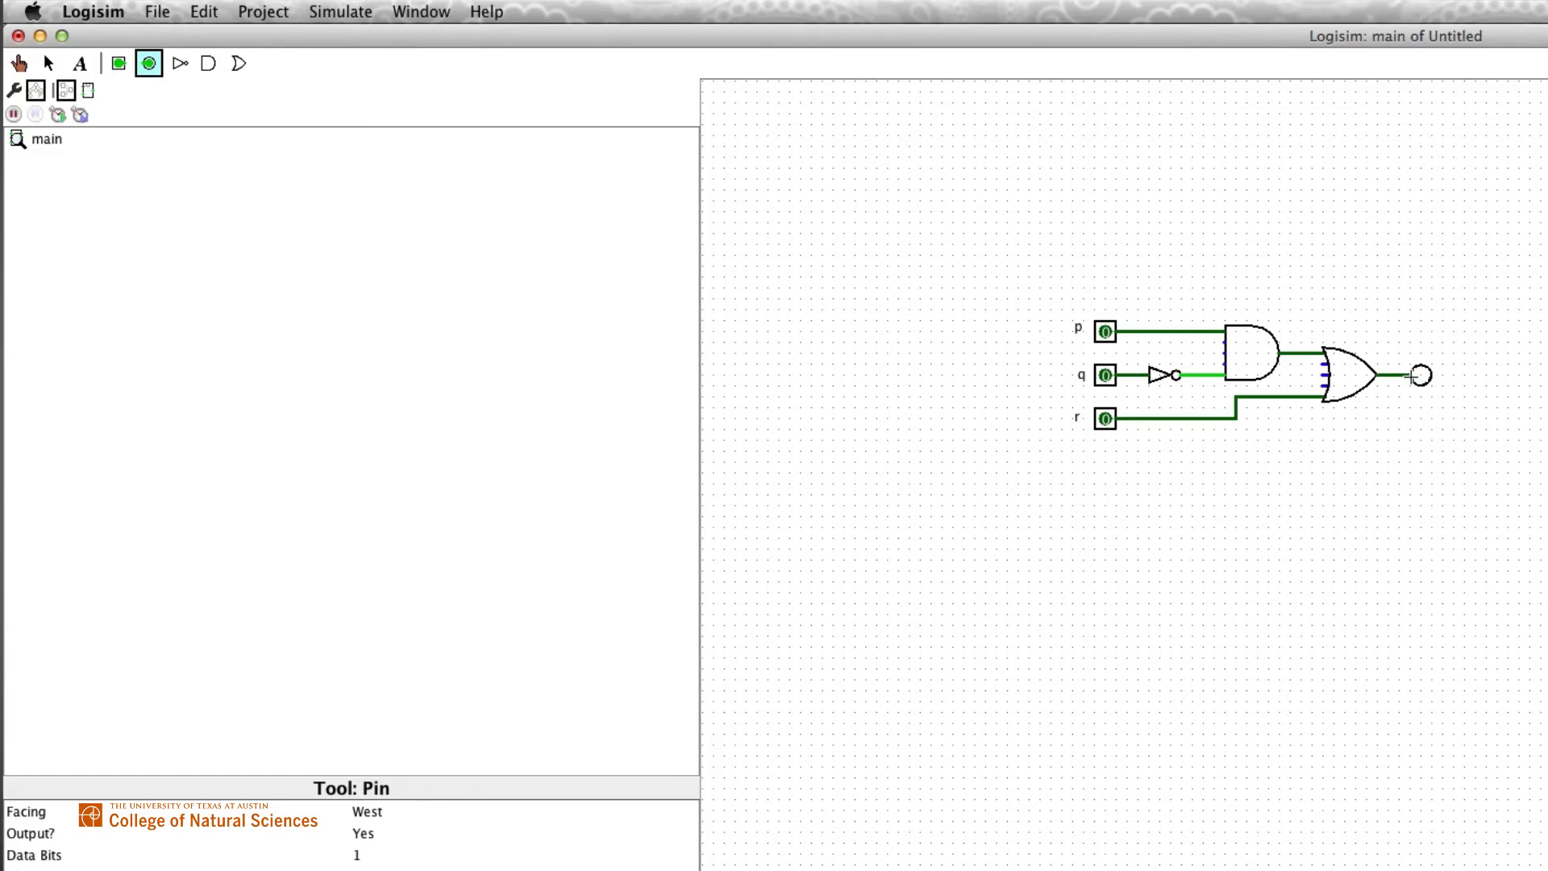
left_click(1420, 375)
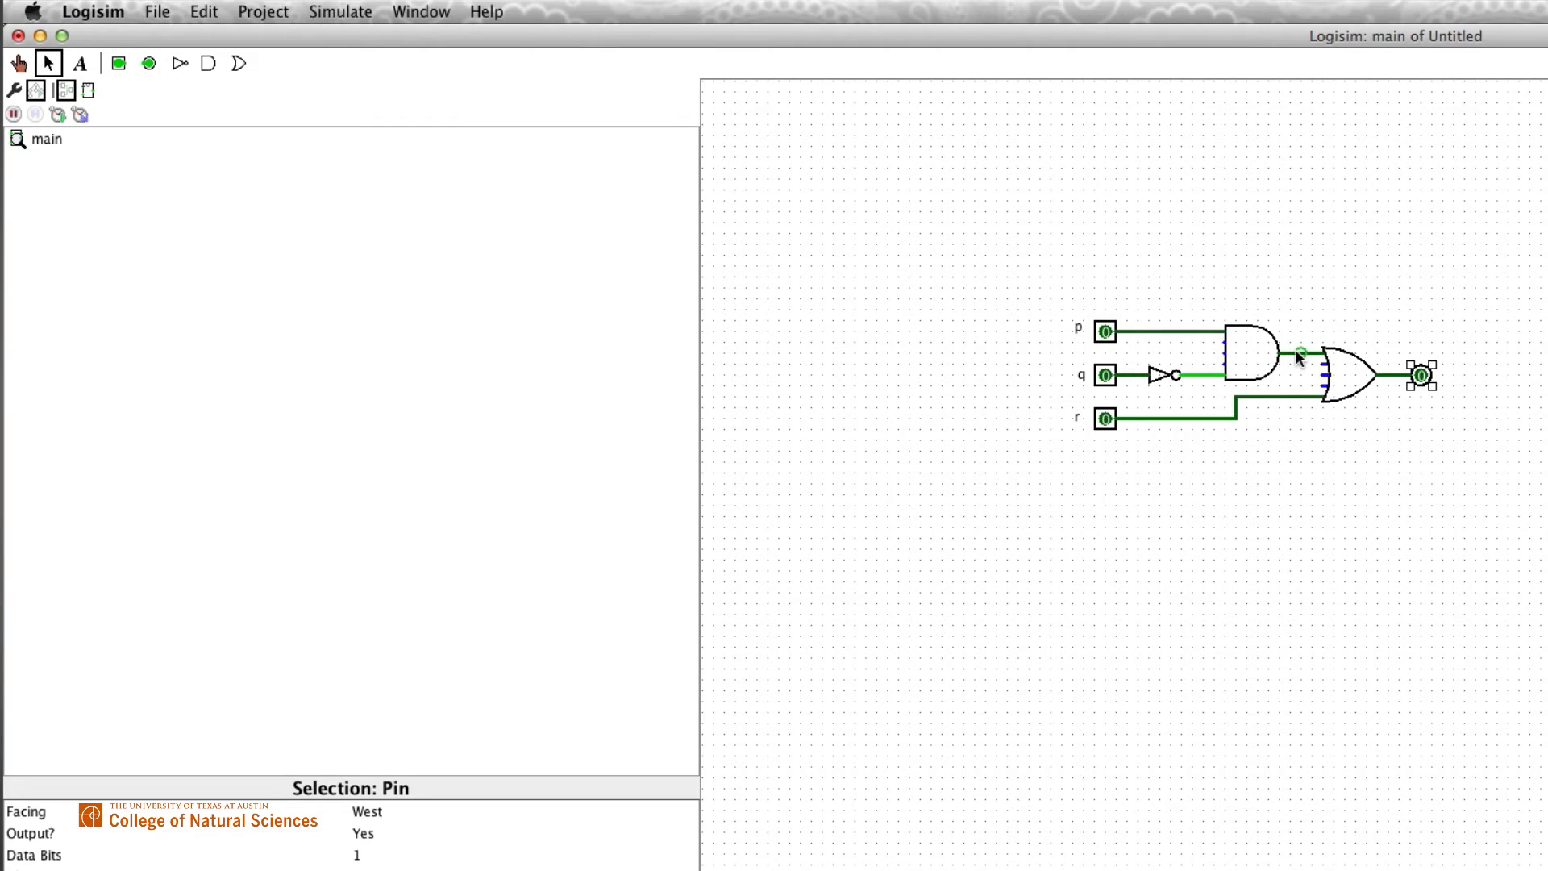
left_click_drag(1300, 353, 1322, 352)
Test the circuit with the Poke tool by switching p, q and r to 1 in turn, and set q back to 0
left_click(19, 64)
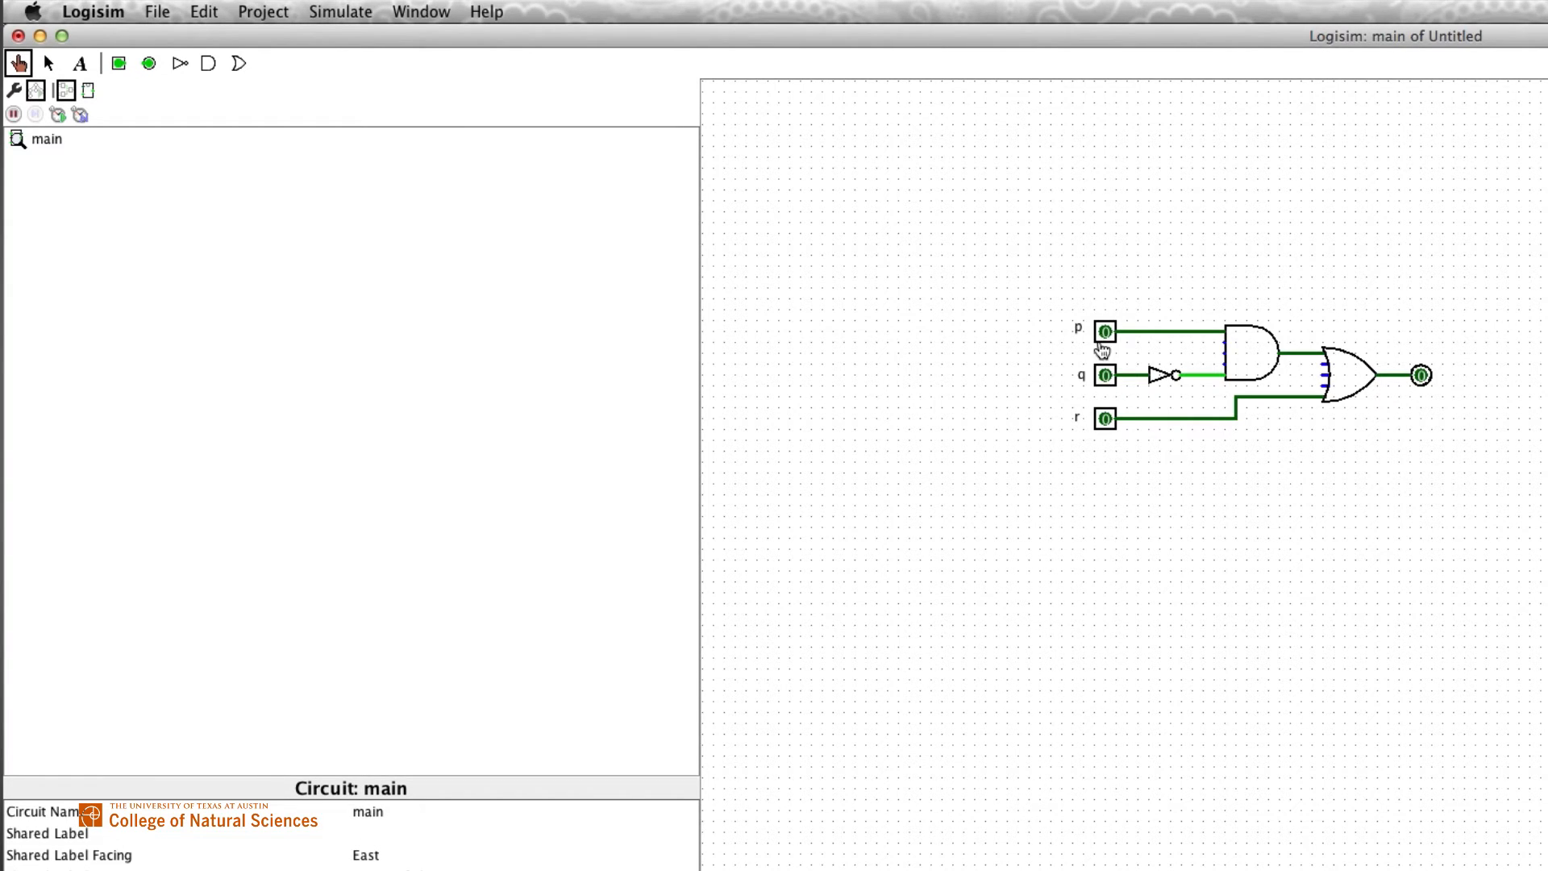
left_click(1105, 334)
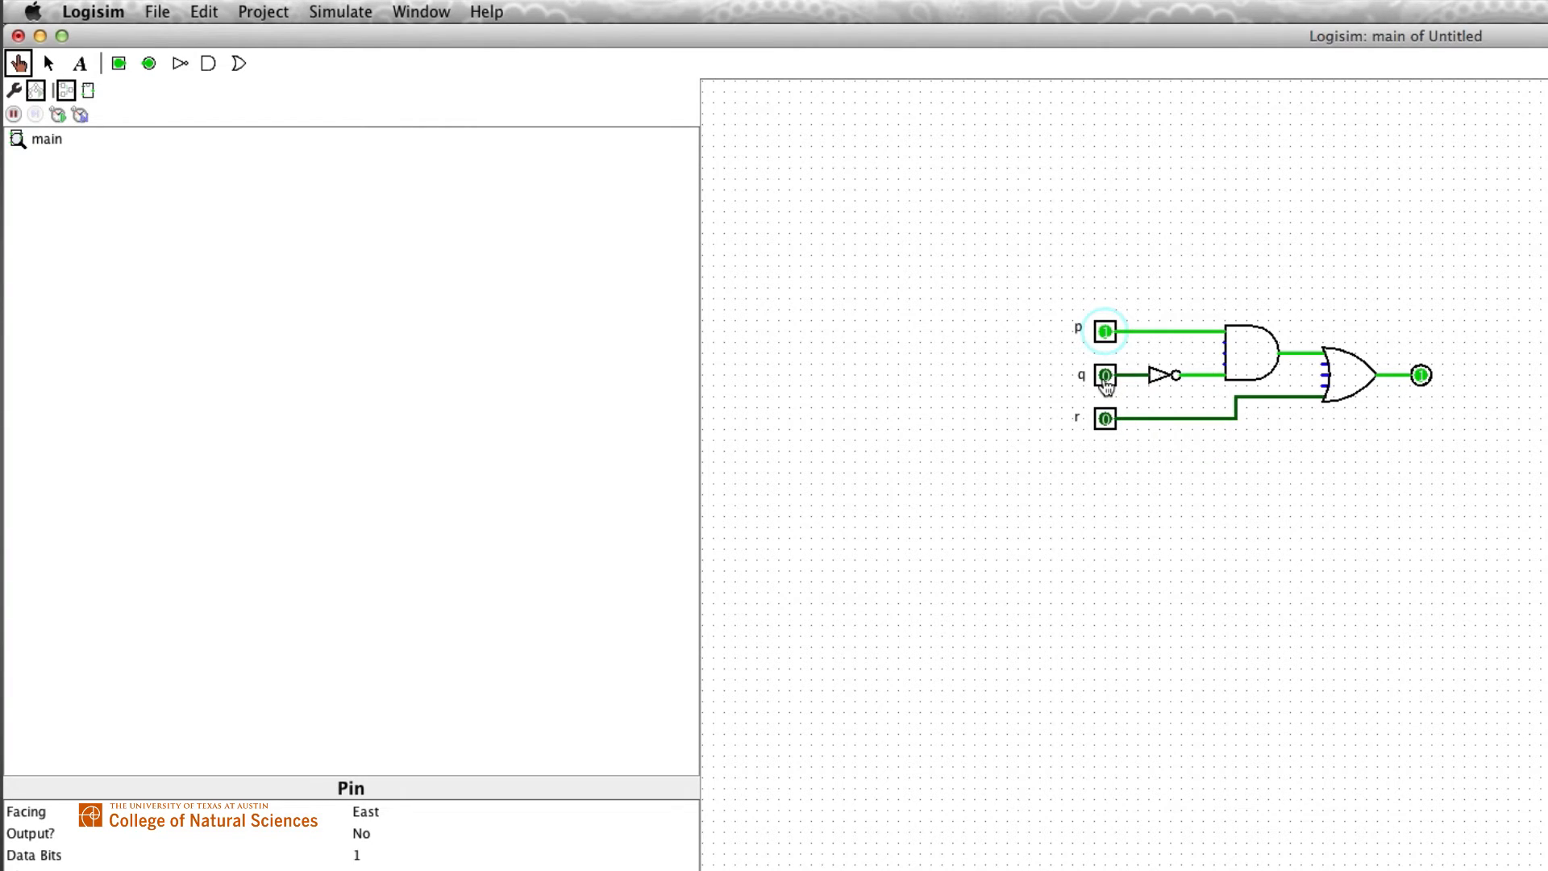
left_click(1106, 379)
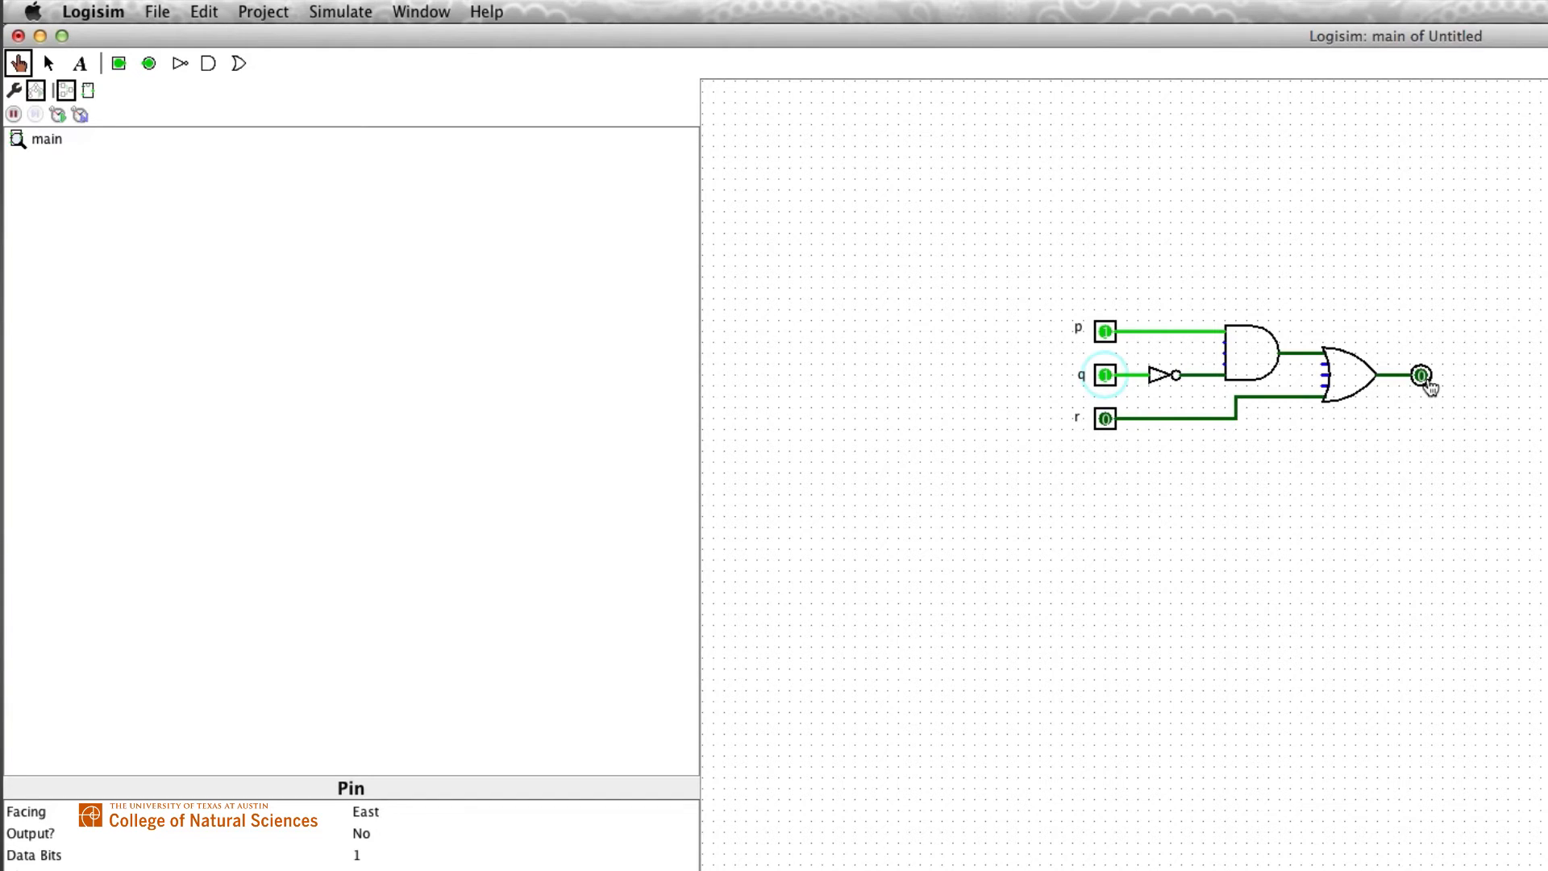
left_click(1107, 420)
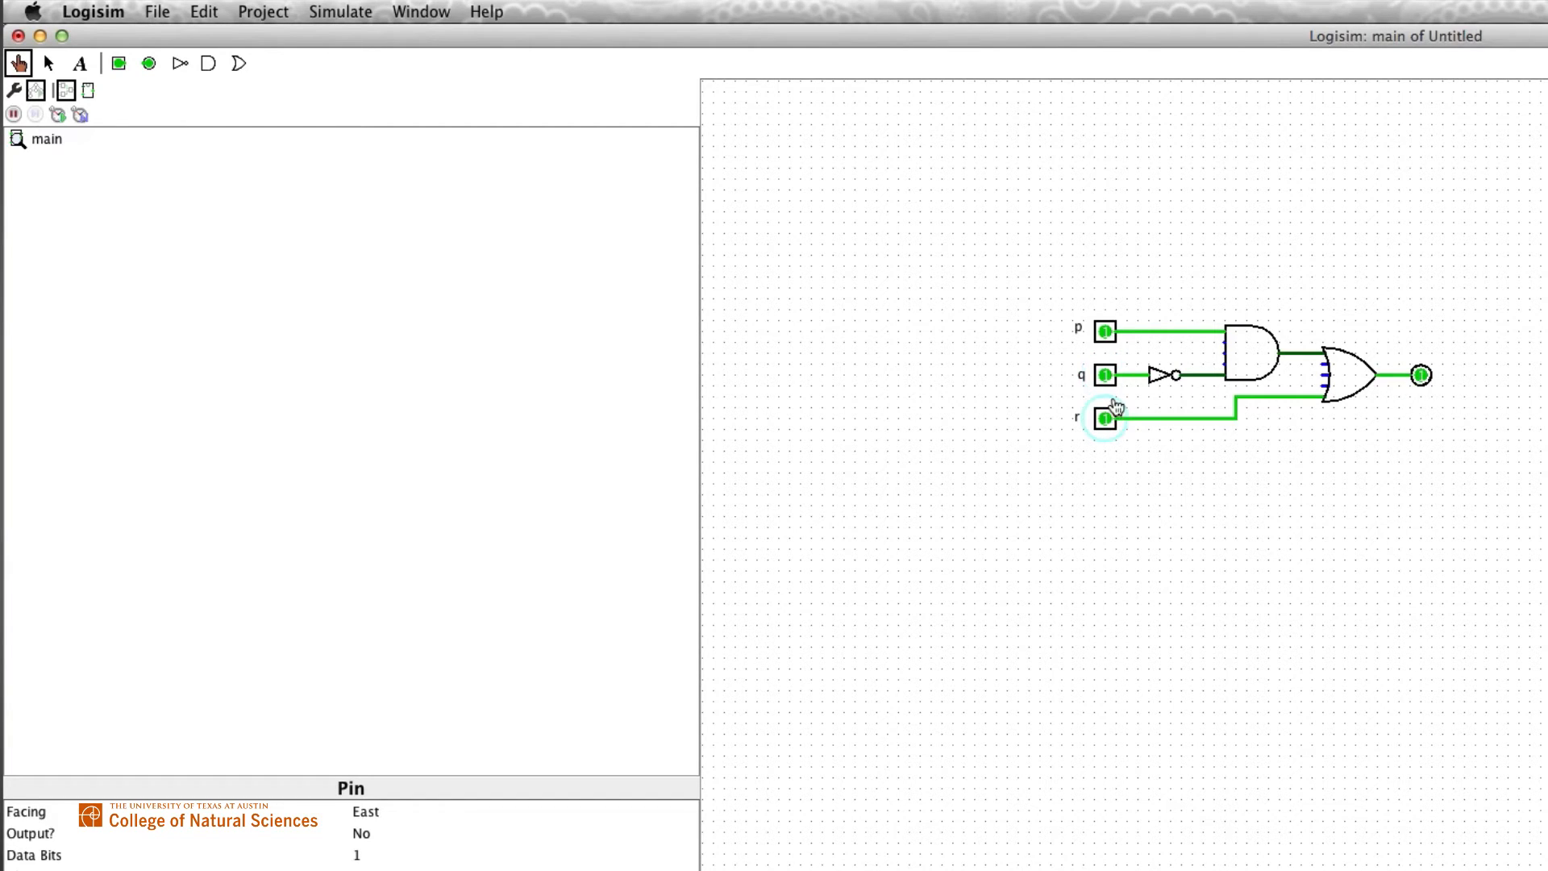
left_click(1110, 382)
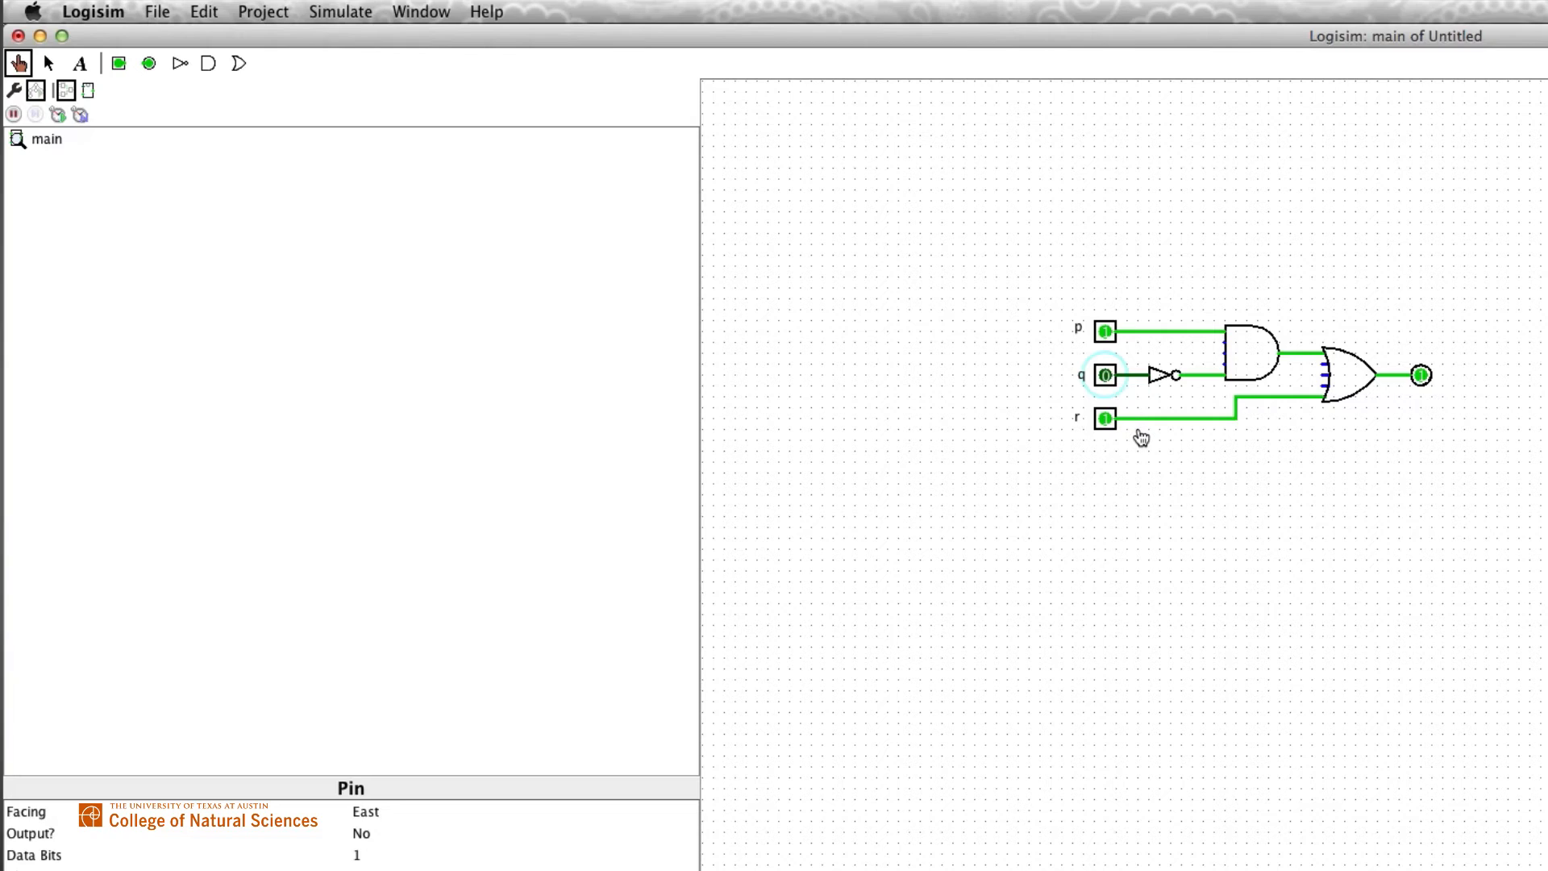
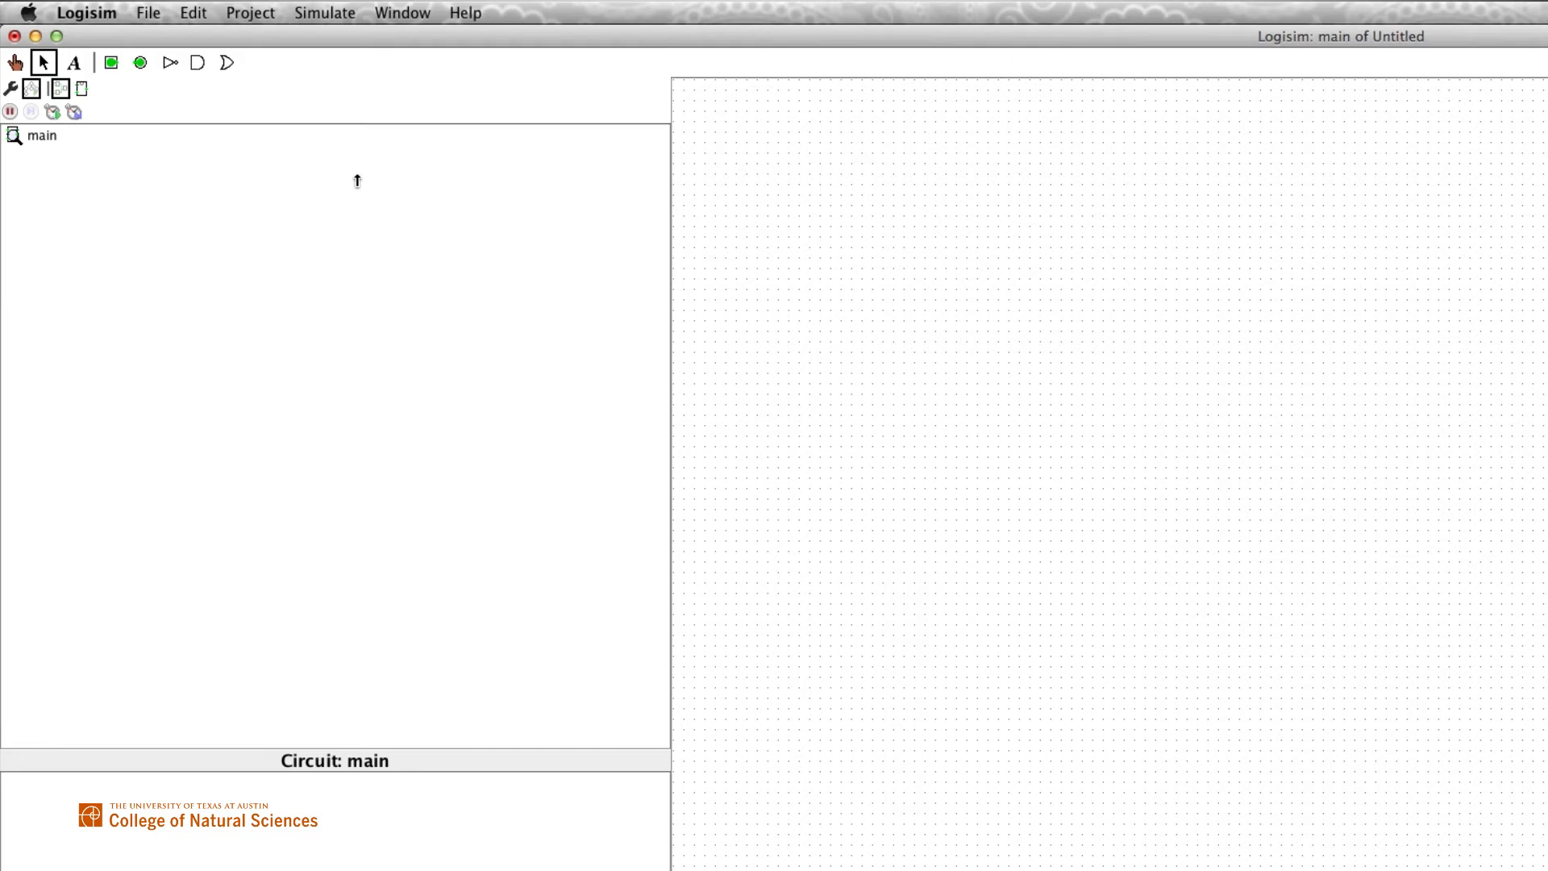
Place an OR gate on the empty canvas and extend wires of equal length from its top and lowest inputs
left_click(227, 62)
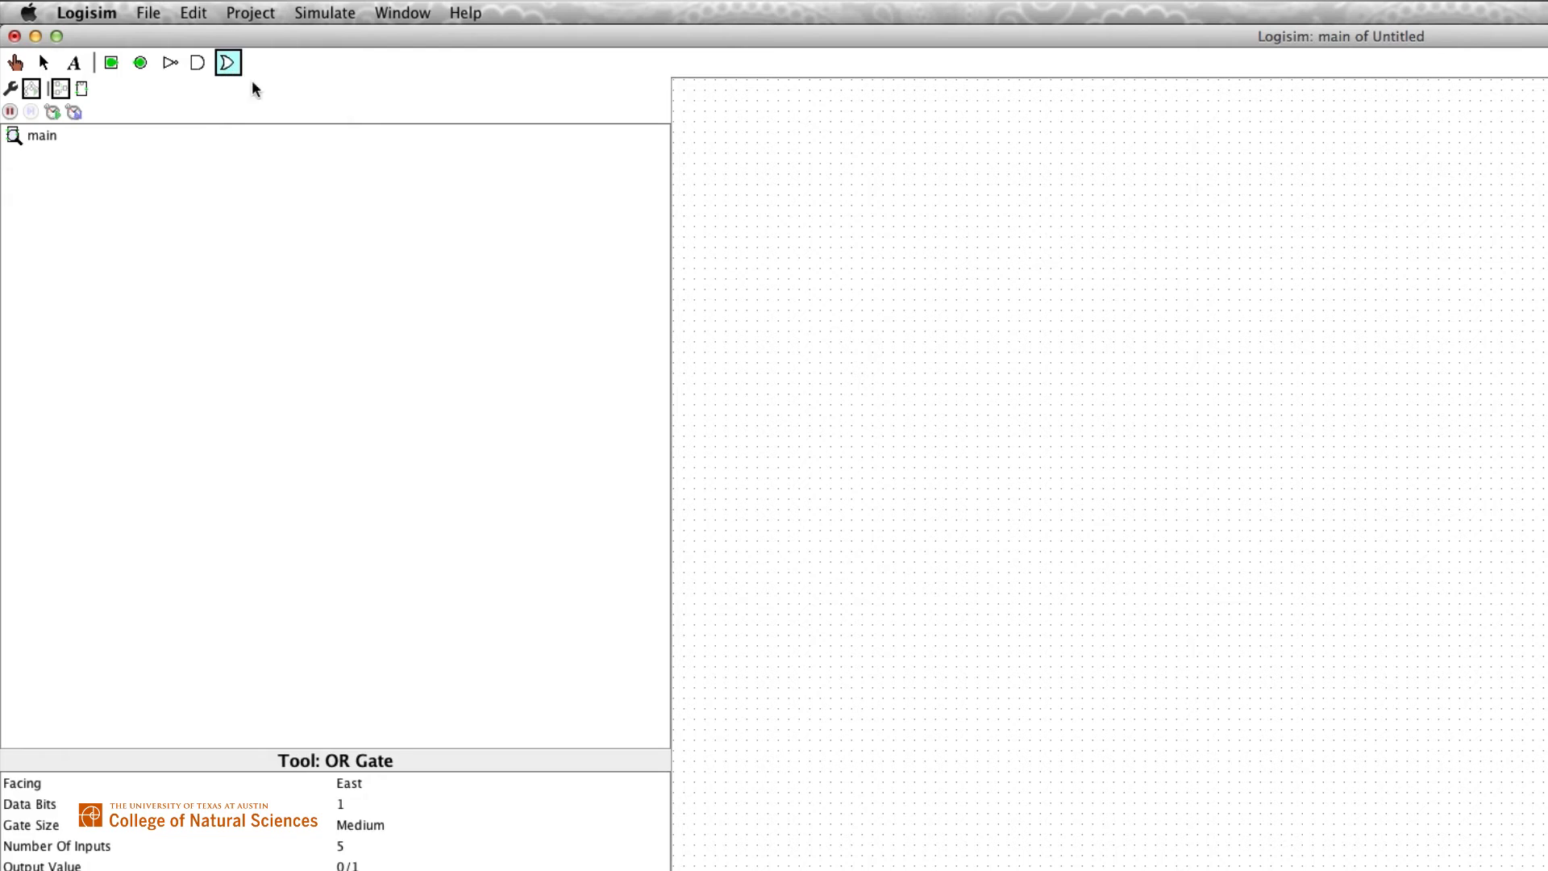
left_click(1174, 445)
left_click_drag(1126, 425, 1038, 425)
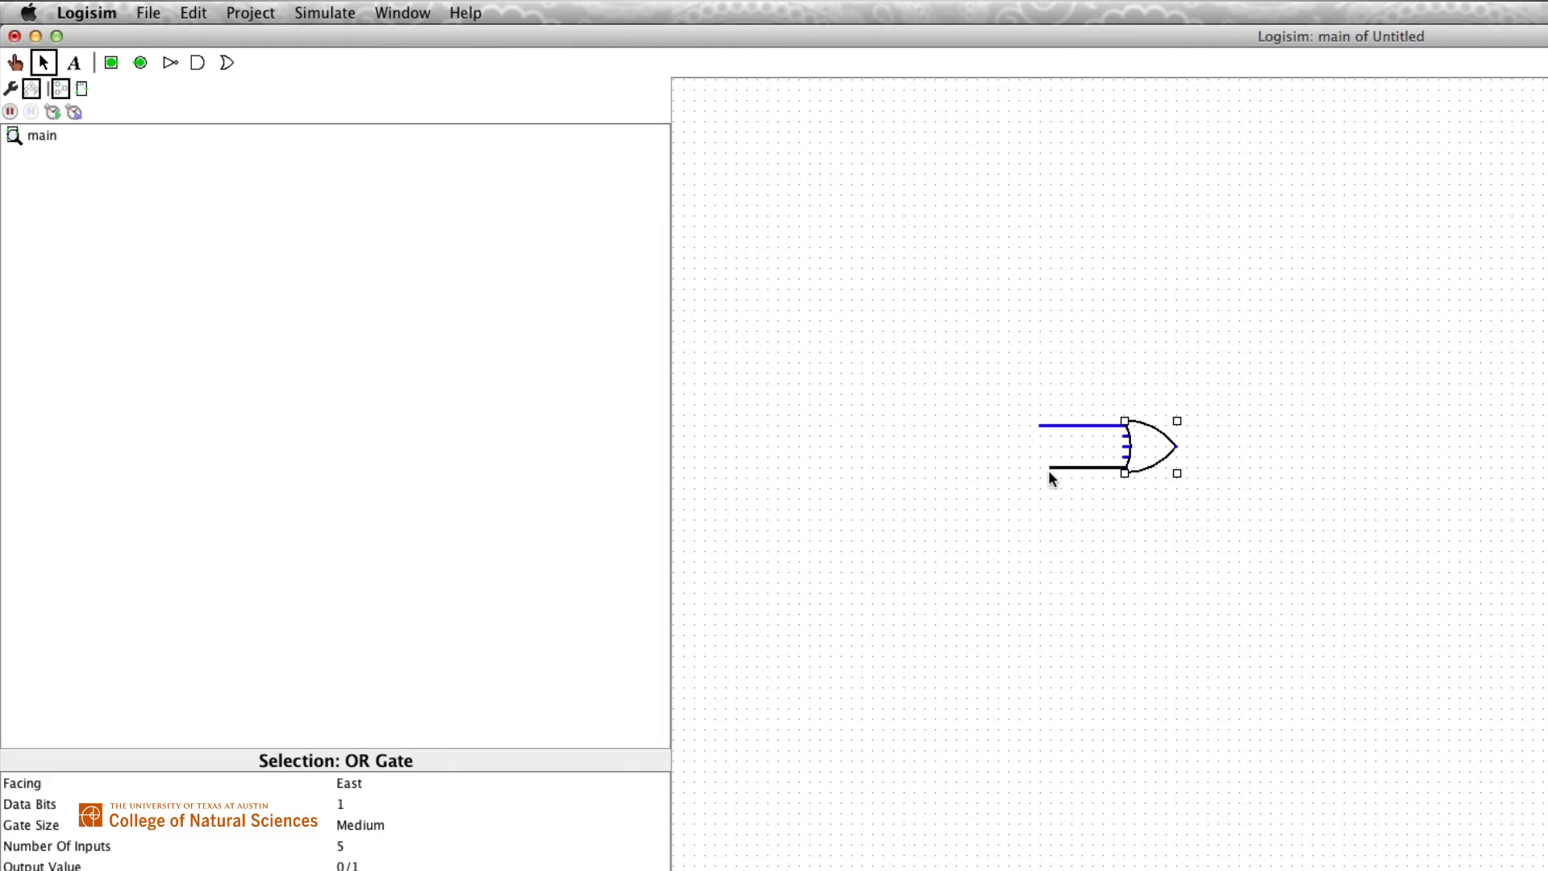
left_click_drag(1044, 473, 1040, 468)
Place an input pin at the free end of each of the OR gate's two input wires
left_click(110, 63)
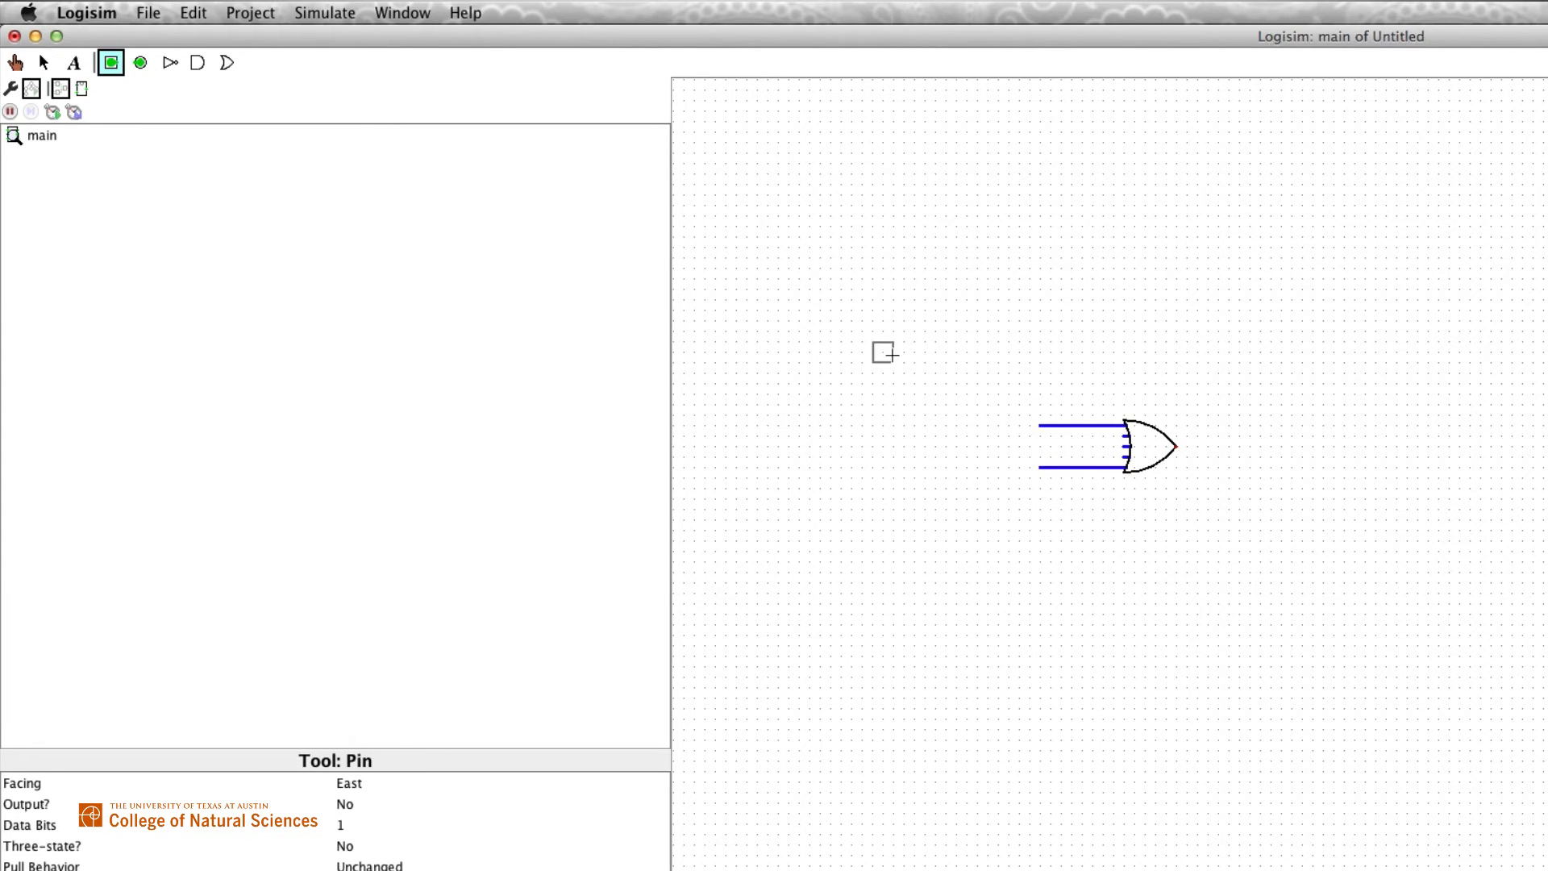
left_click(1029, 426)
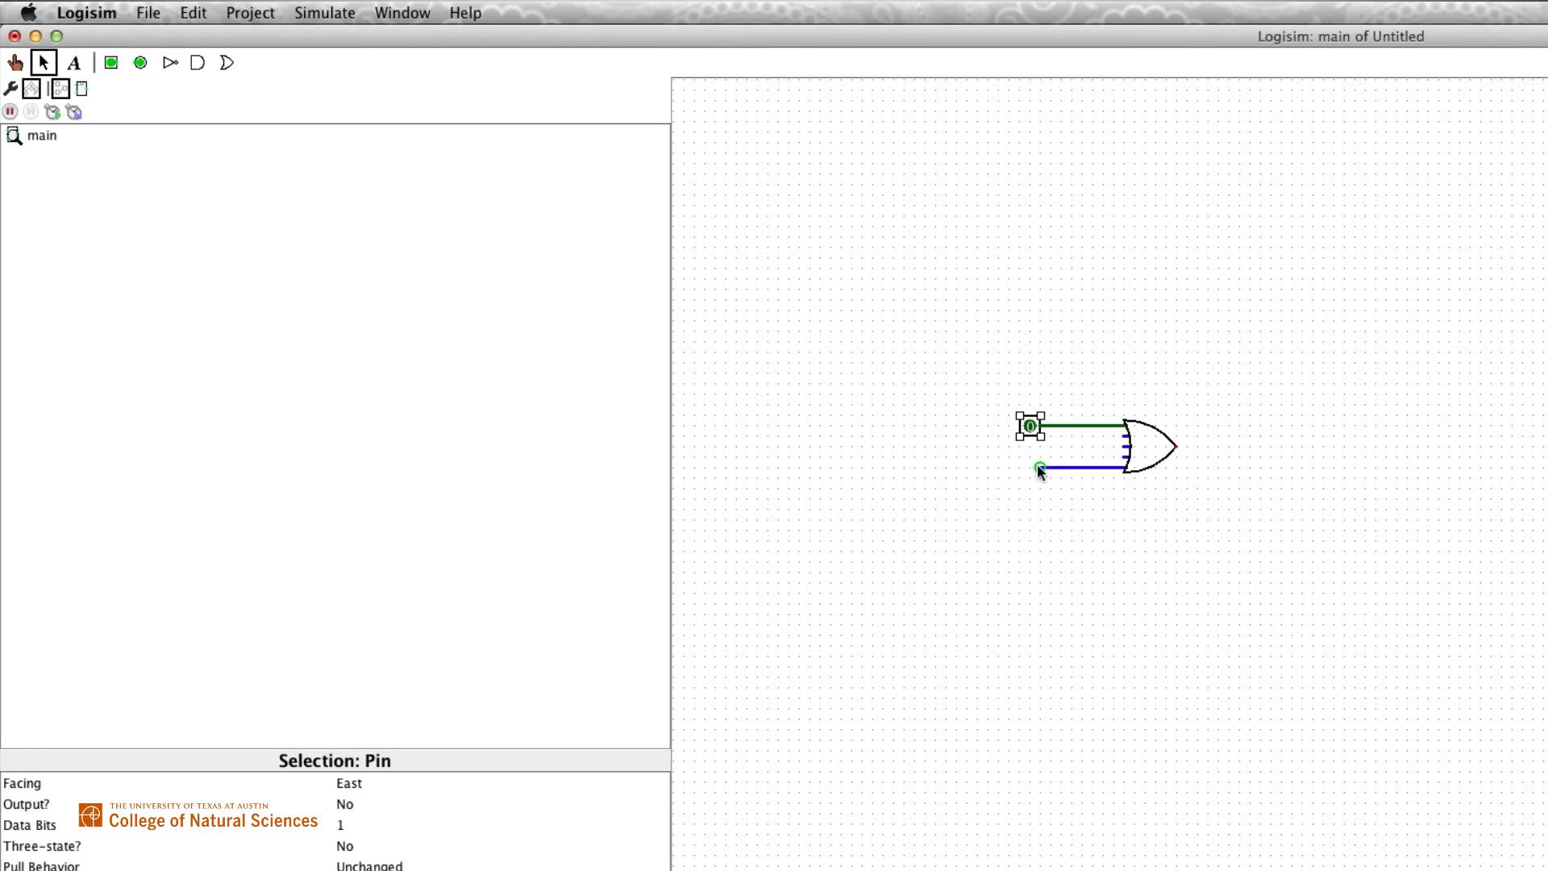
left_click(1032, 467)
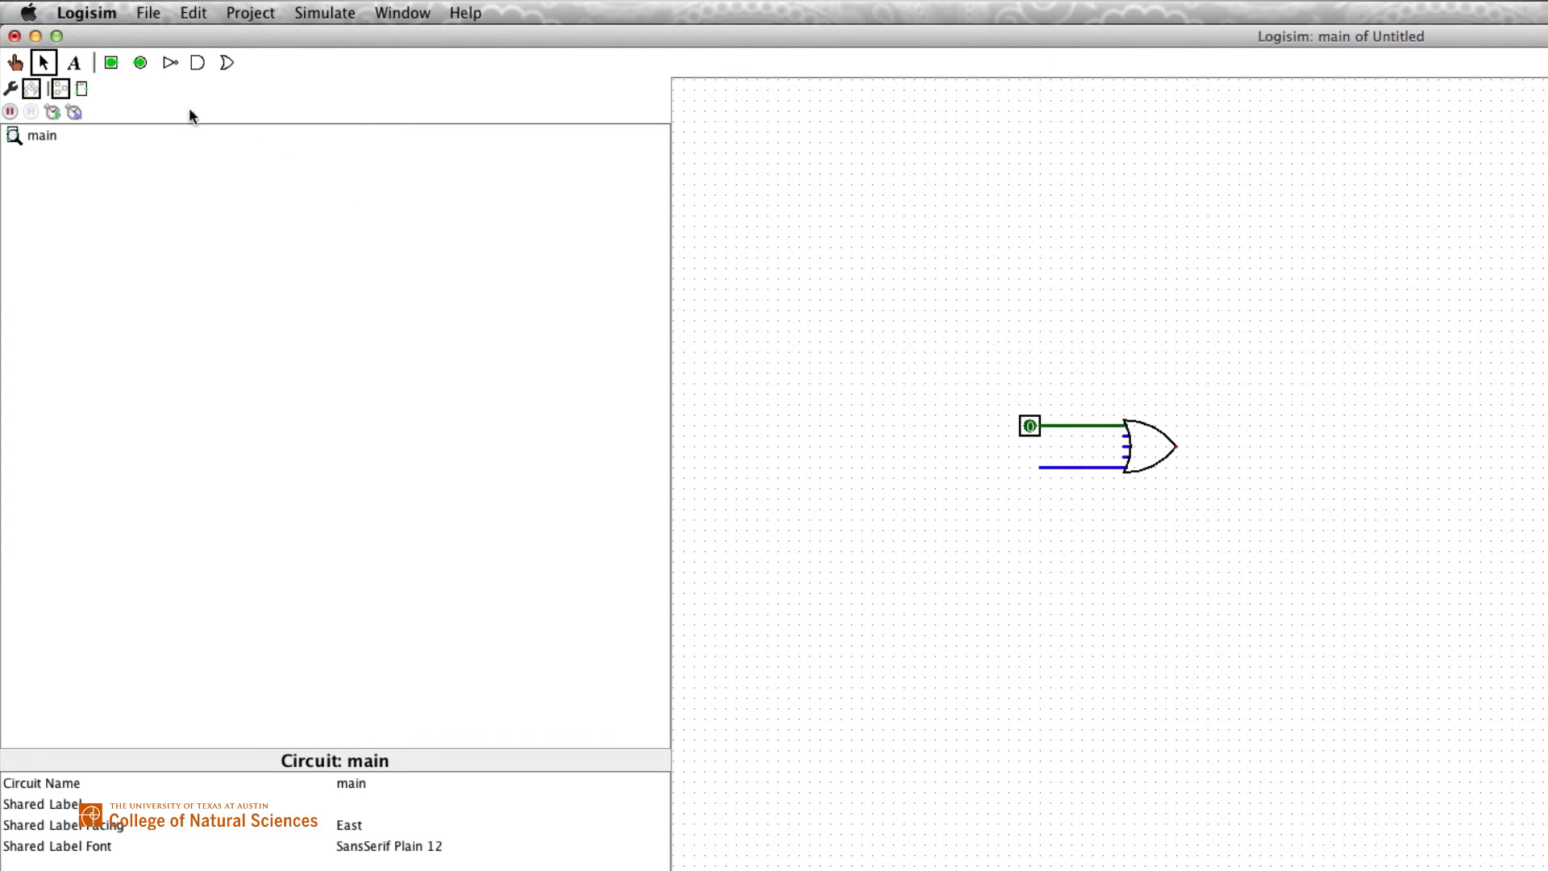
left_click(117, 65)
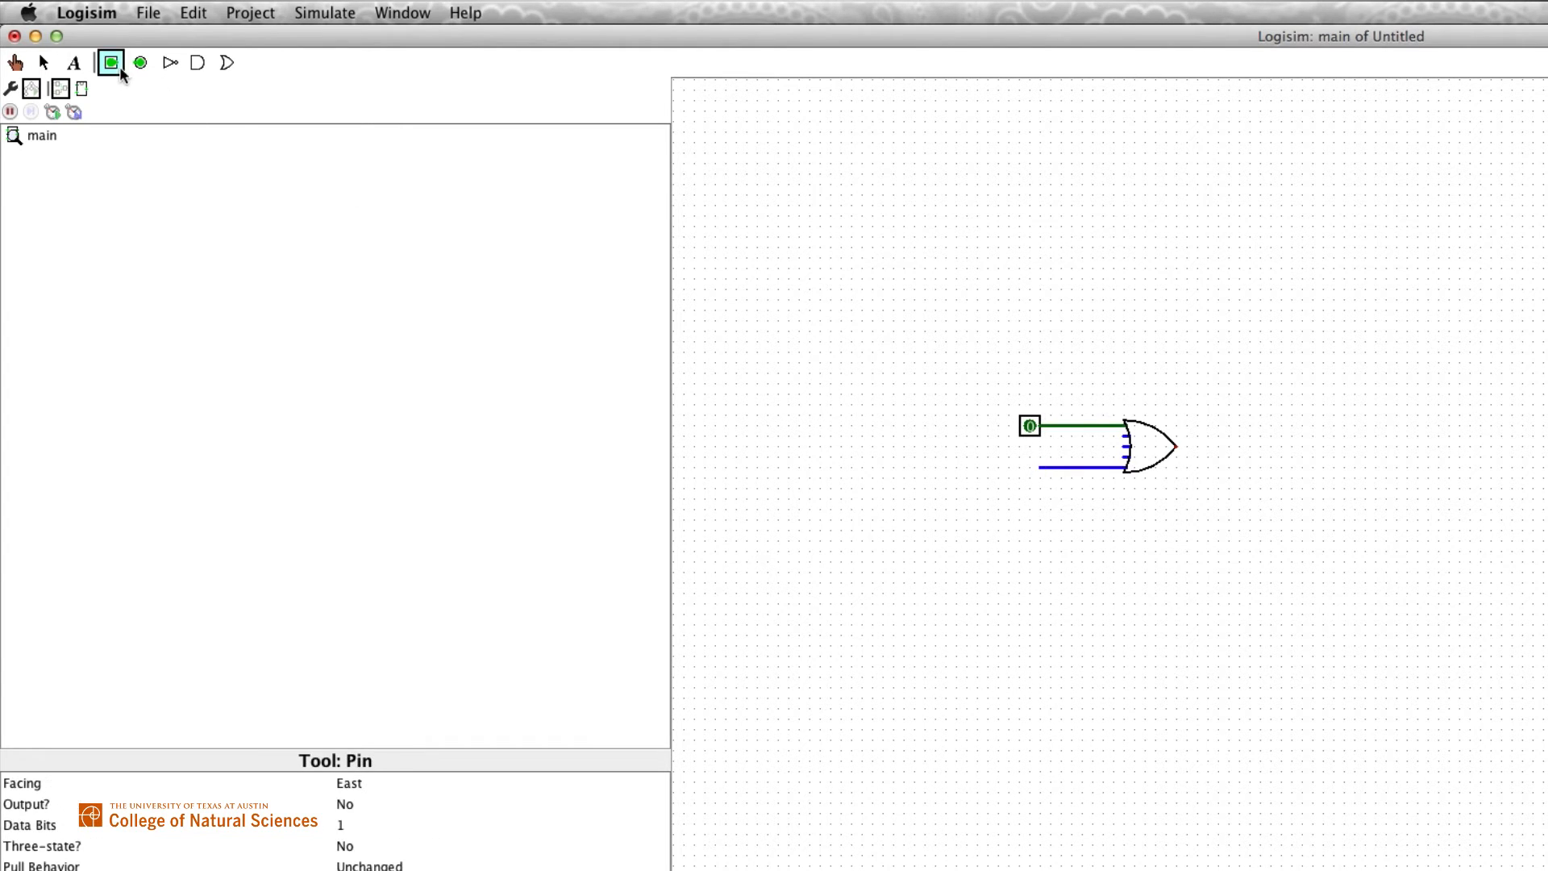
left_click(1035, 467)
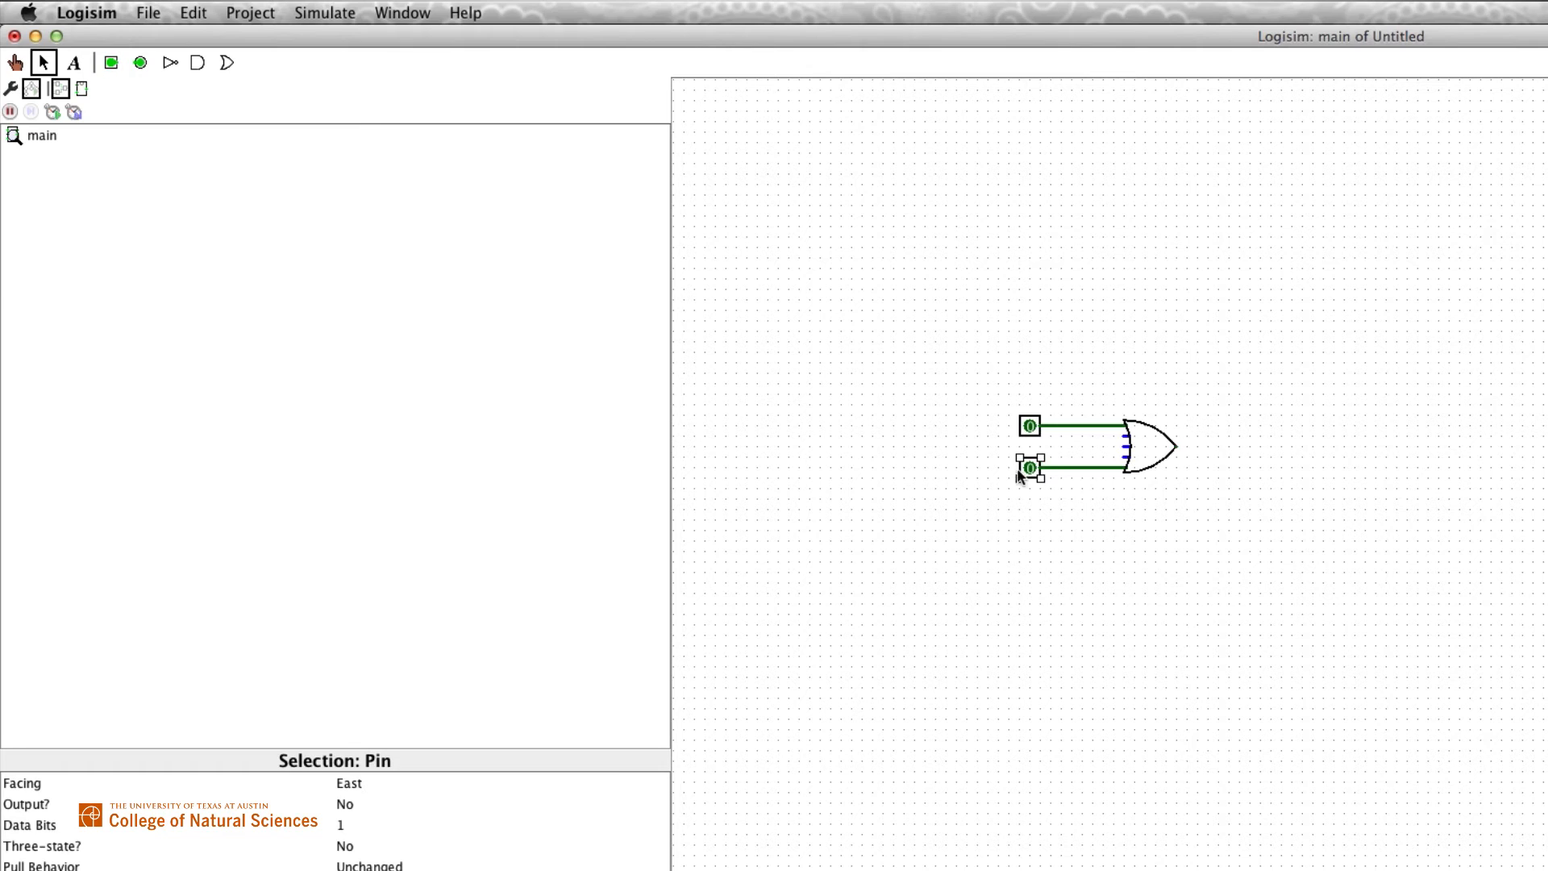
Label the upper input pin "p" and the lower input pin "q" with text placed beside them
left_click(74, 62)
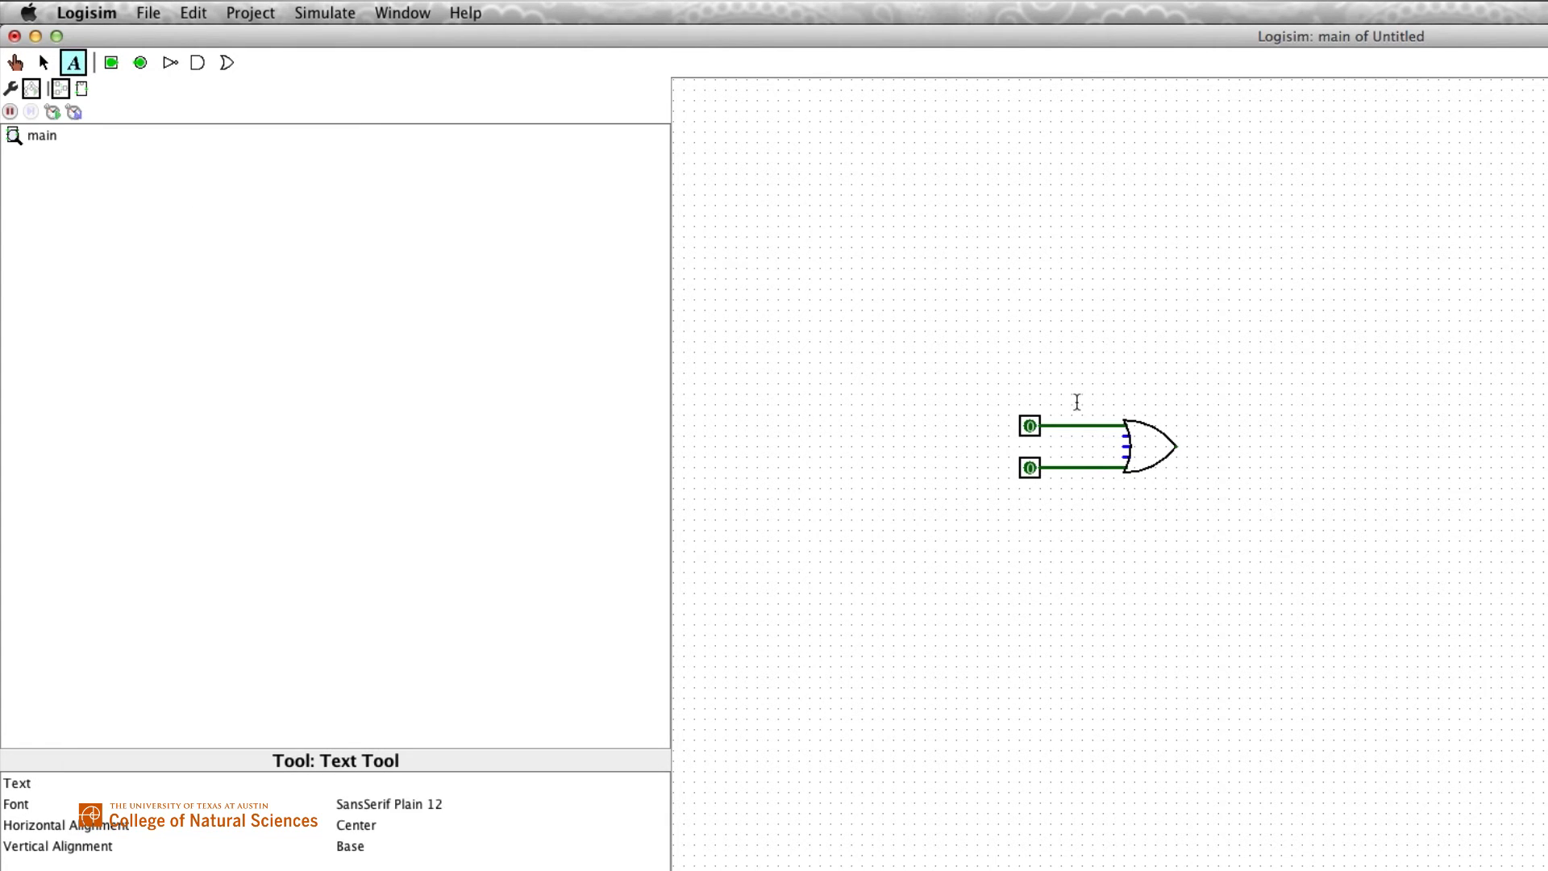
left_click(1007, 423)
type("pl")
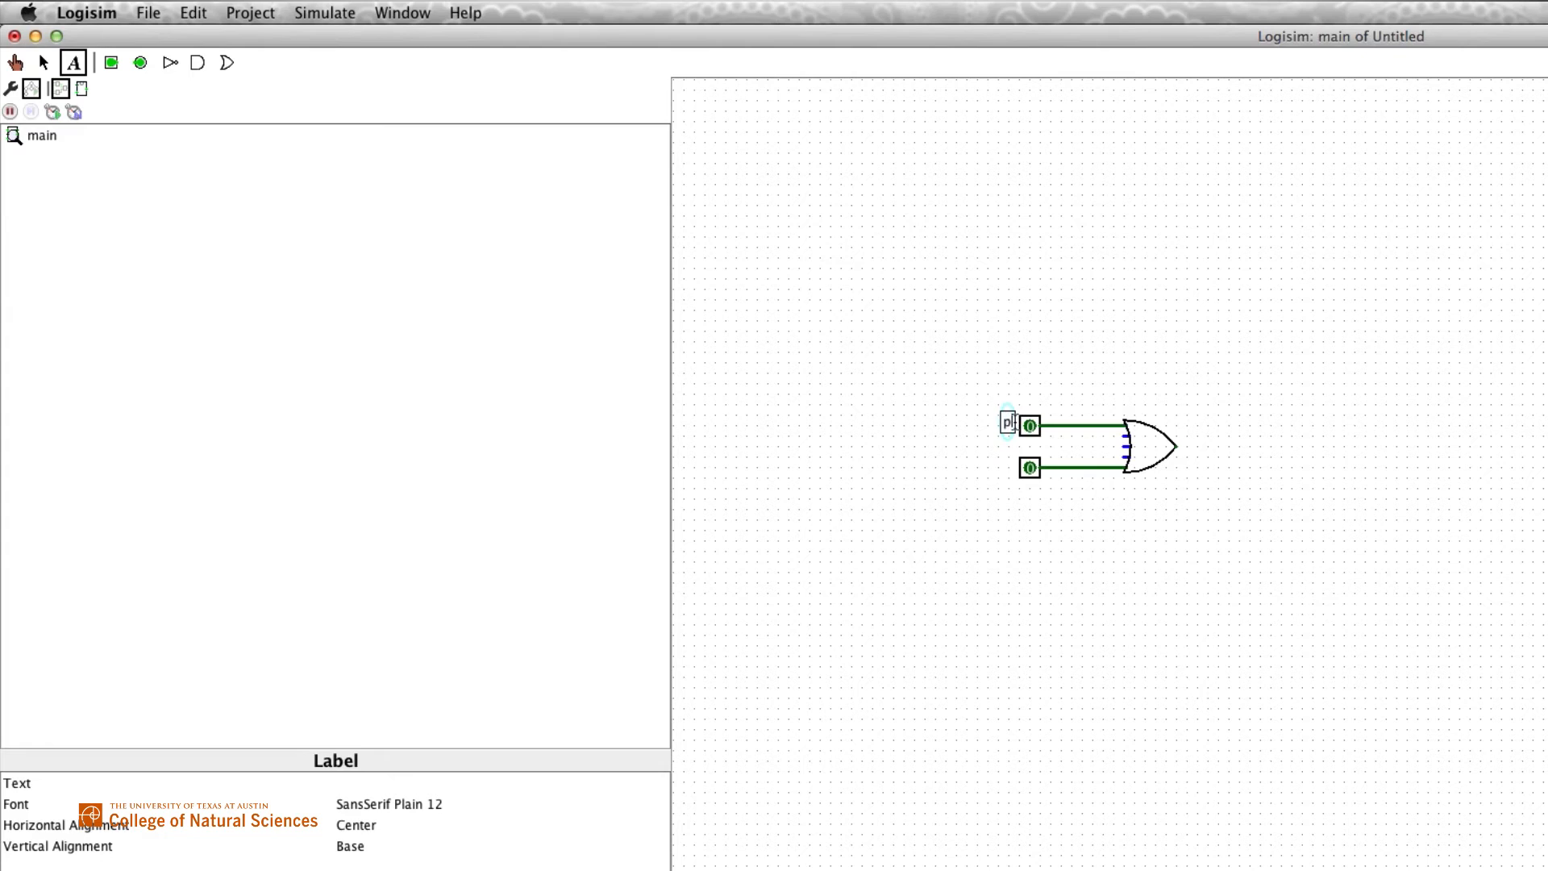
left_click(1009, 465)
type("q")
Extend a short wire from the OR gate's output and attach an AND gate by its uppermost input
left_click(44, 62)
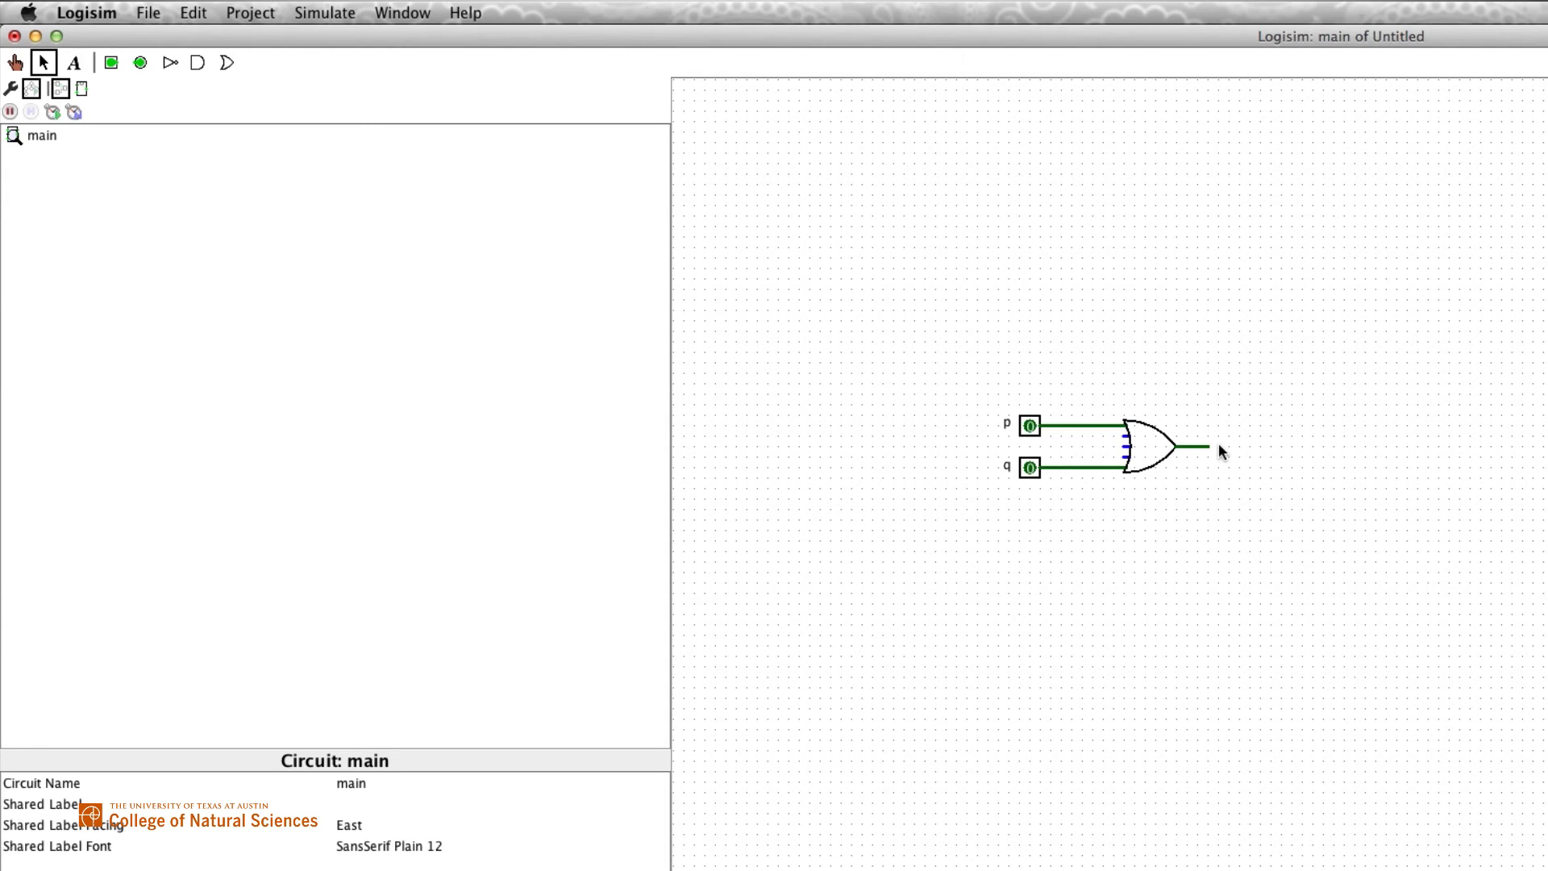
left_click(196, 64)
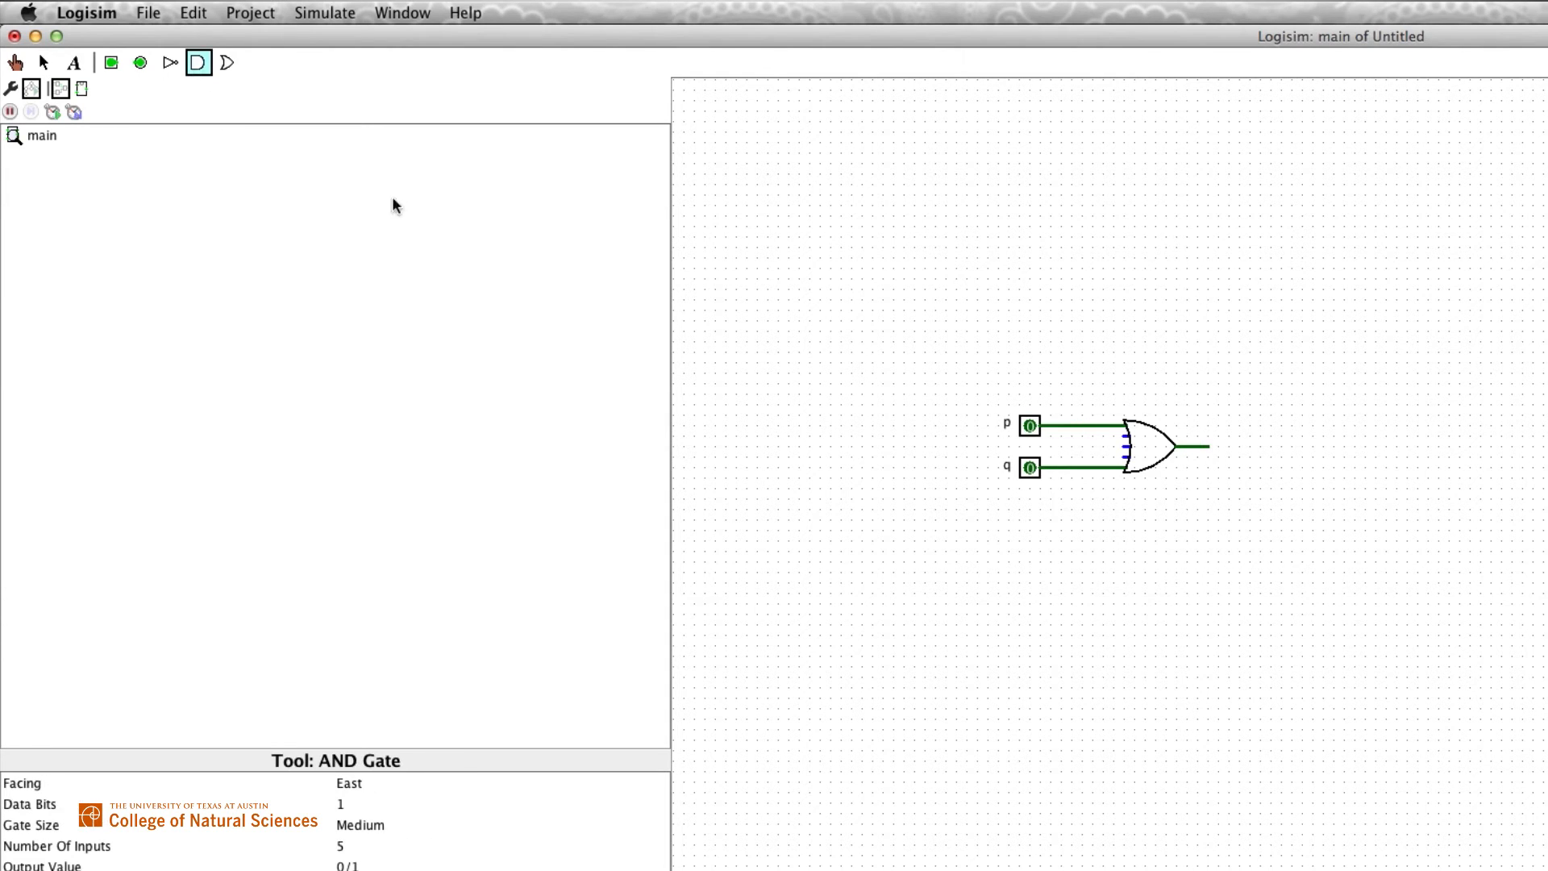
left_click(1260, 466)
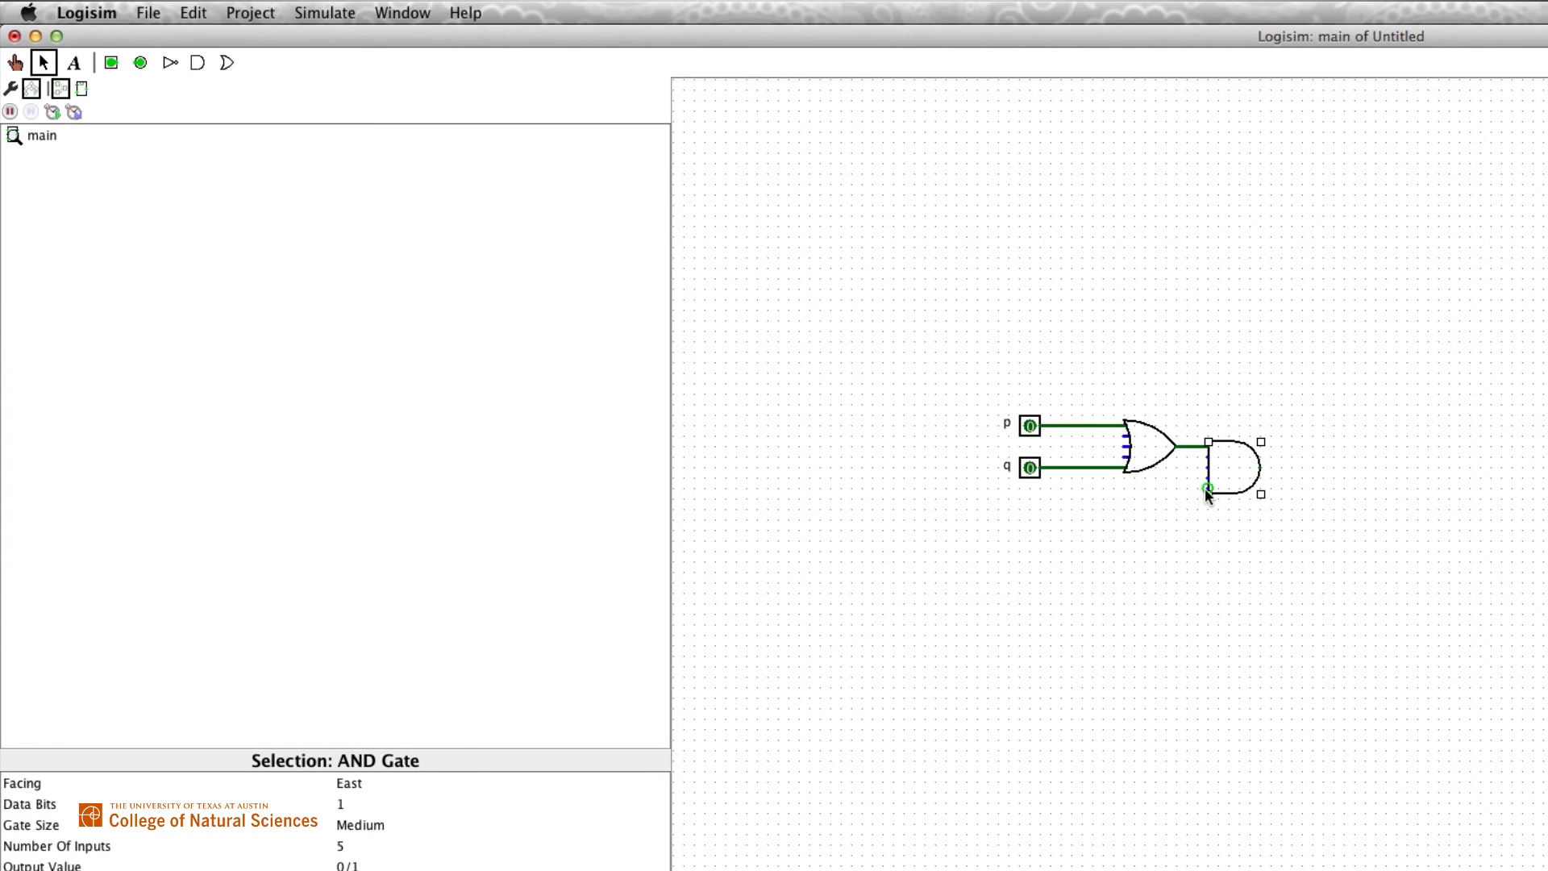
Route a wire from the AND gate's lowest input back below q and place an input pin at its end
left_click_drag(1207, 489, 1127, 488)
left_click_drag(1040, 518, 1040, 520)
left_click(112, 62)
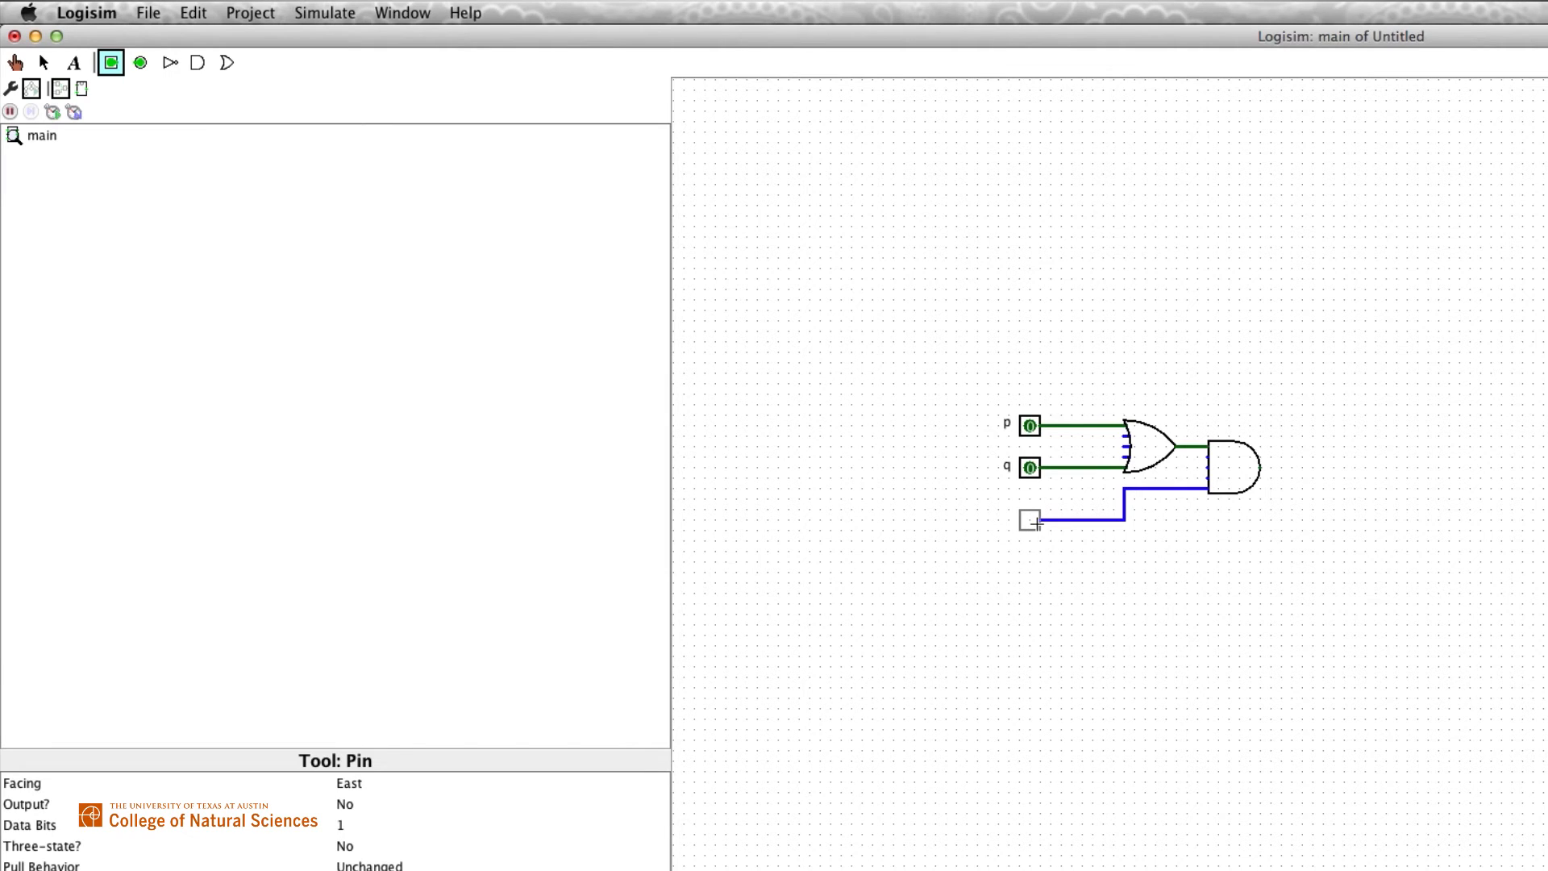
left_click(1040, 520)
Label the input pin below q as "r"
left_click(74, 64)
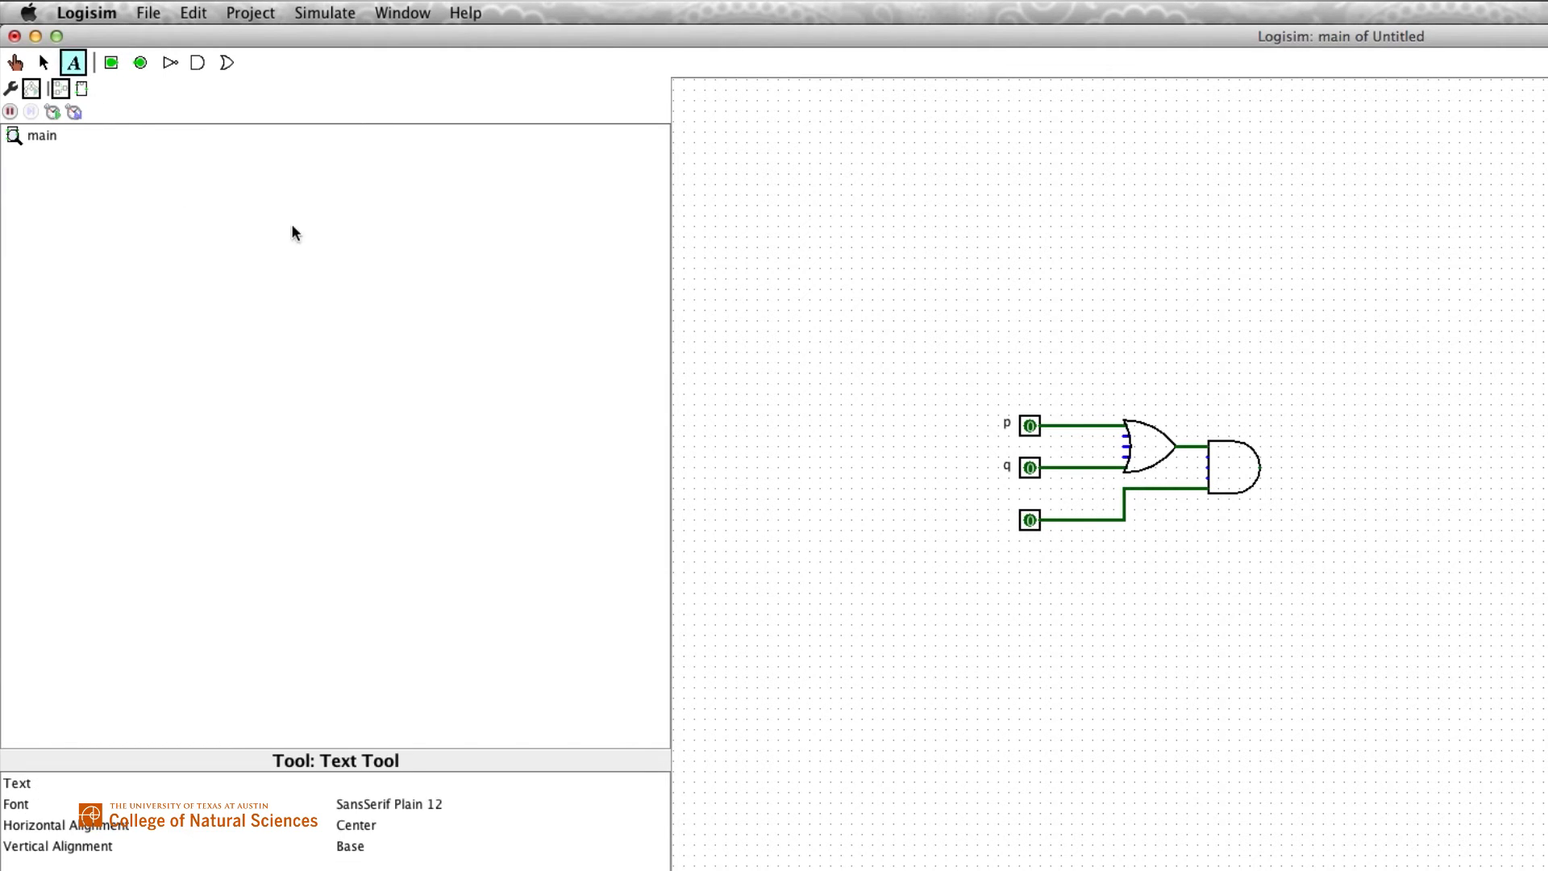
left_click(1007, 520)
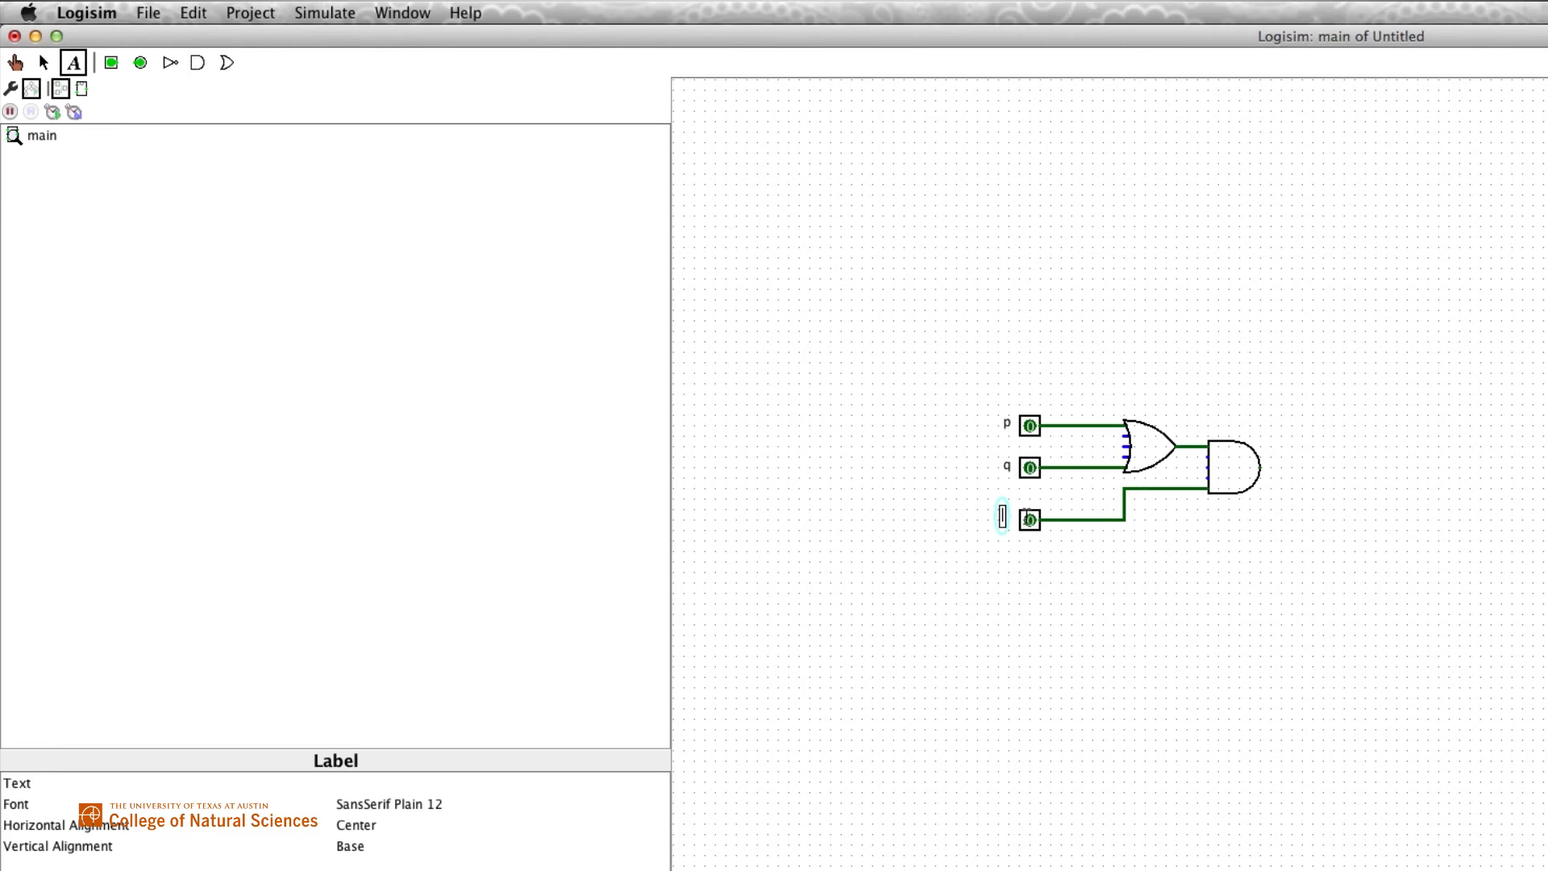
type("r")
Extend the AND gate's output into a NOT gate and draw a short wire from the NOT gate's output
left_click(44, 63)
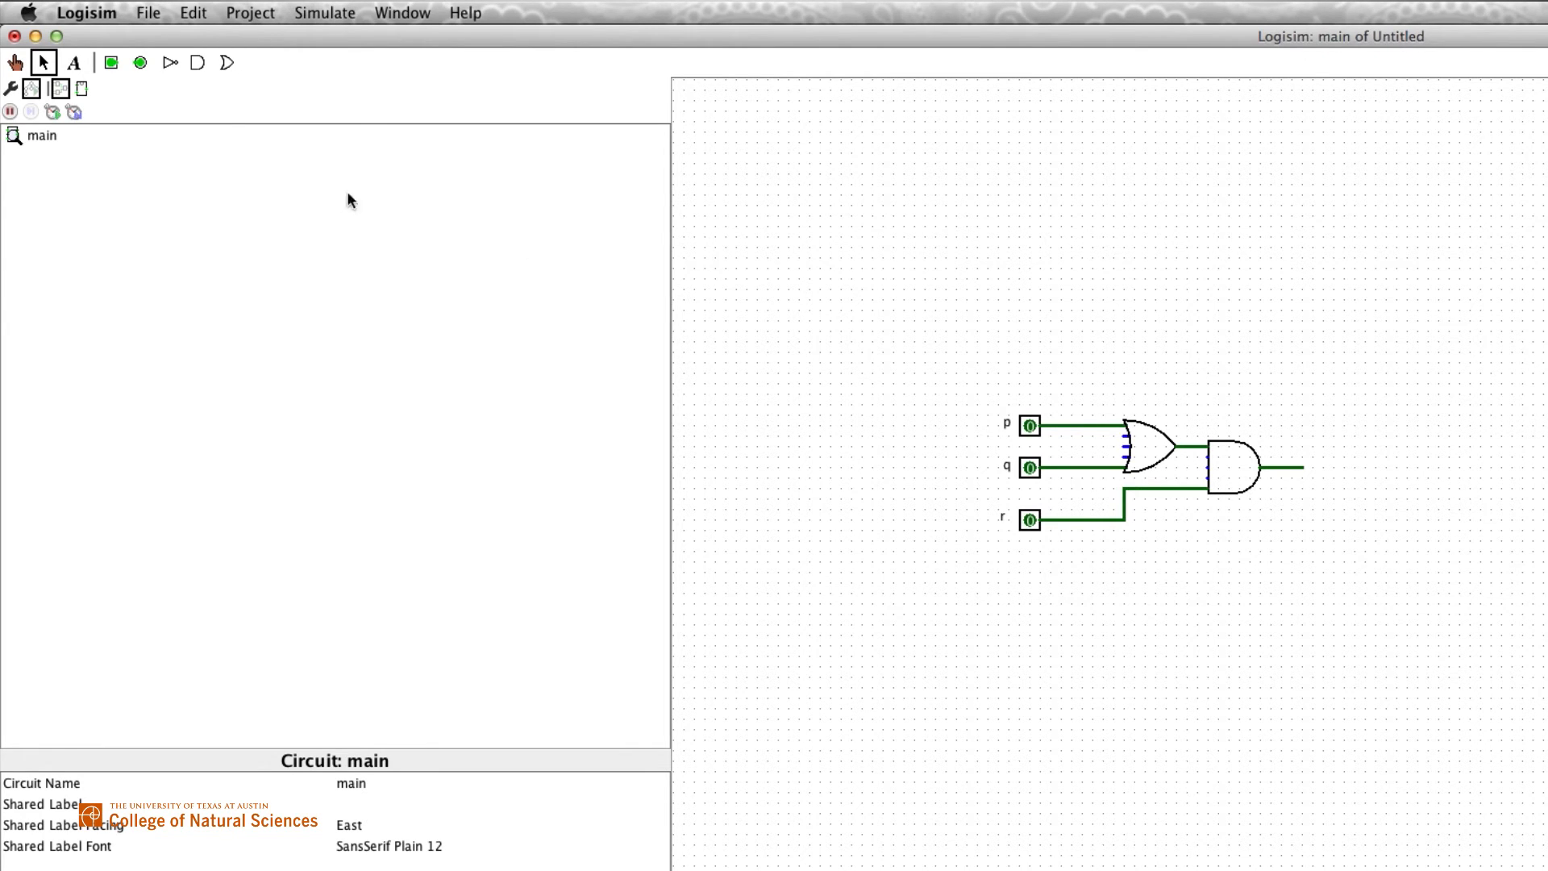
left_click(171, 64)
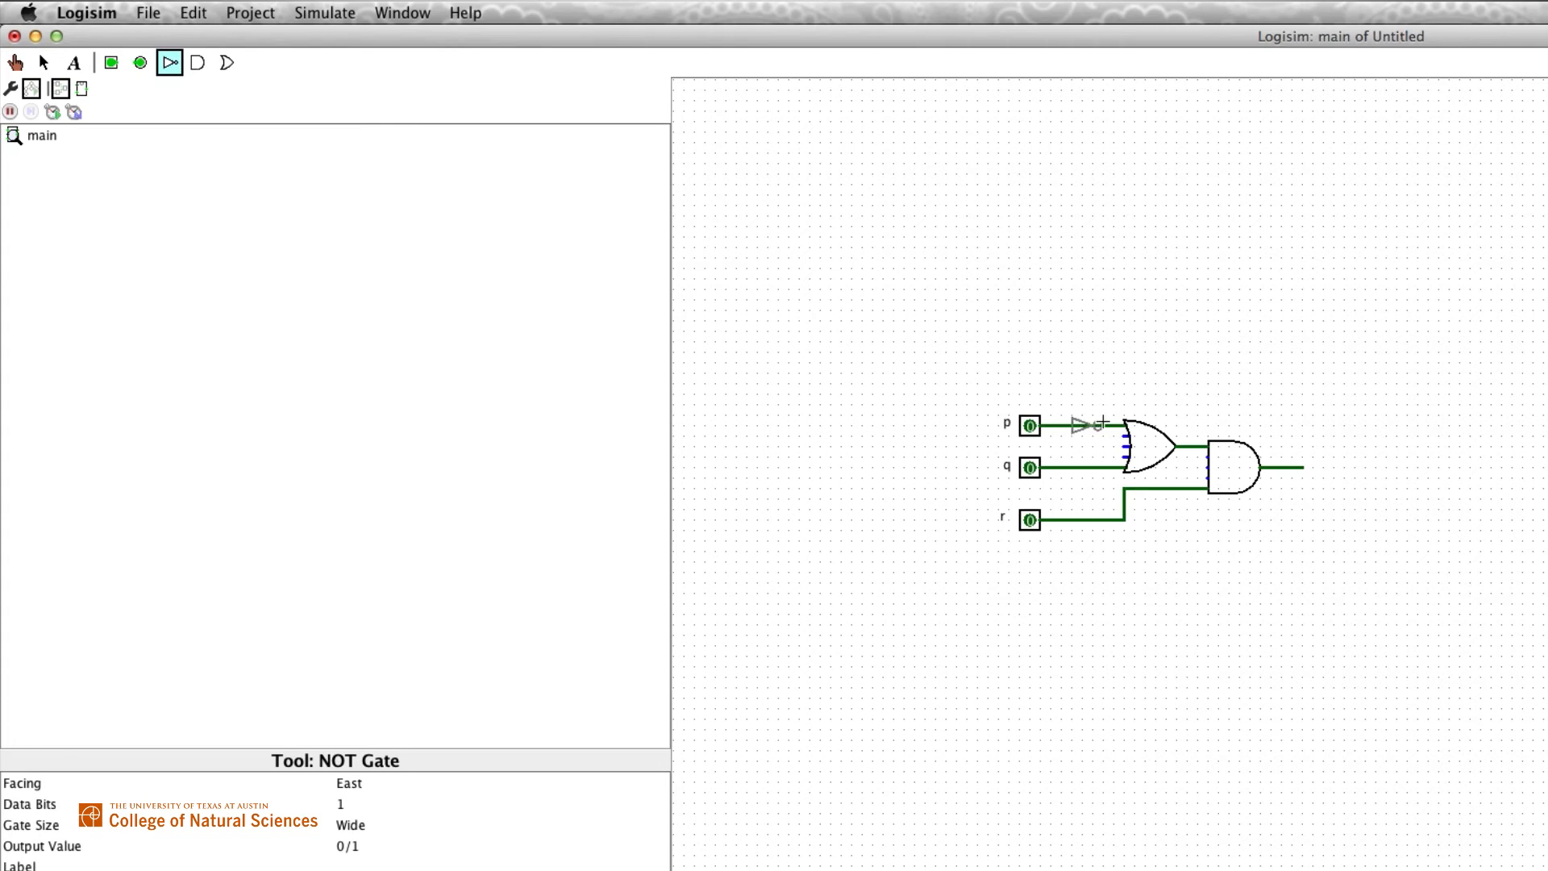
left_click(1331, 468)
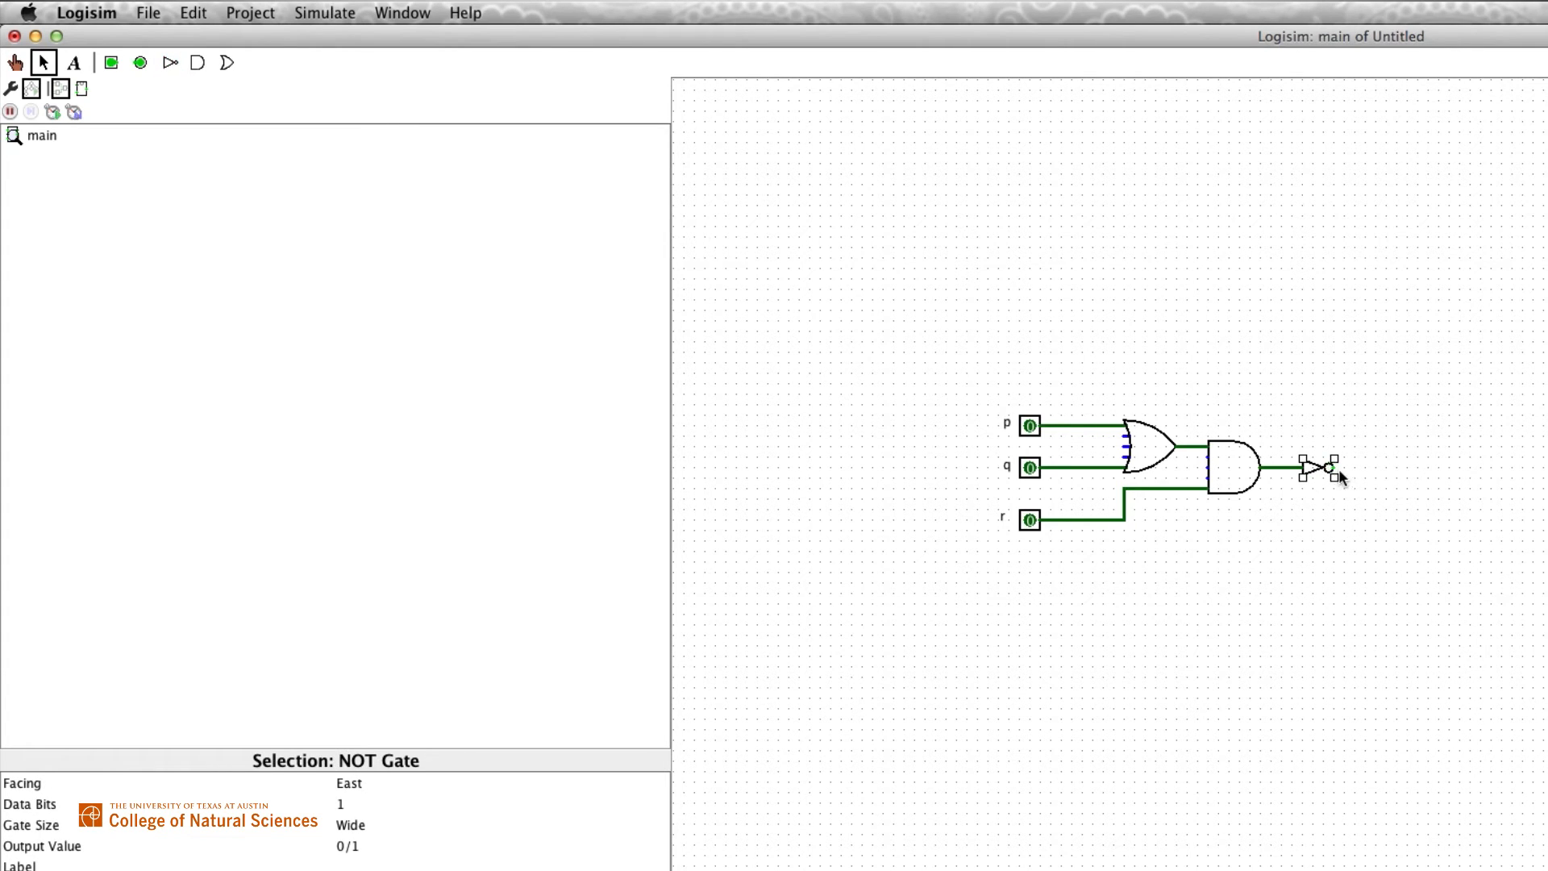
left_click_drag(1335, 468, 1366, 466)
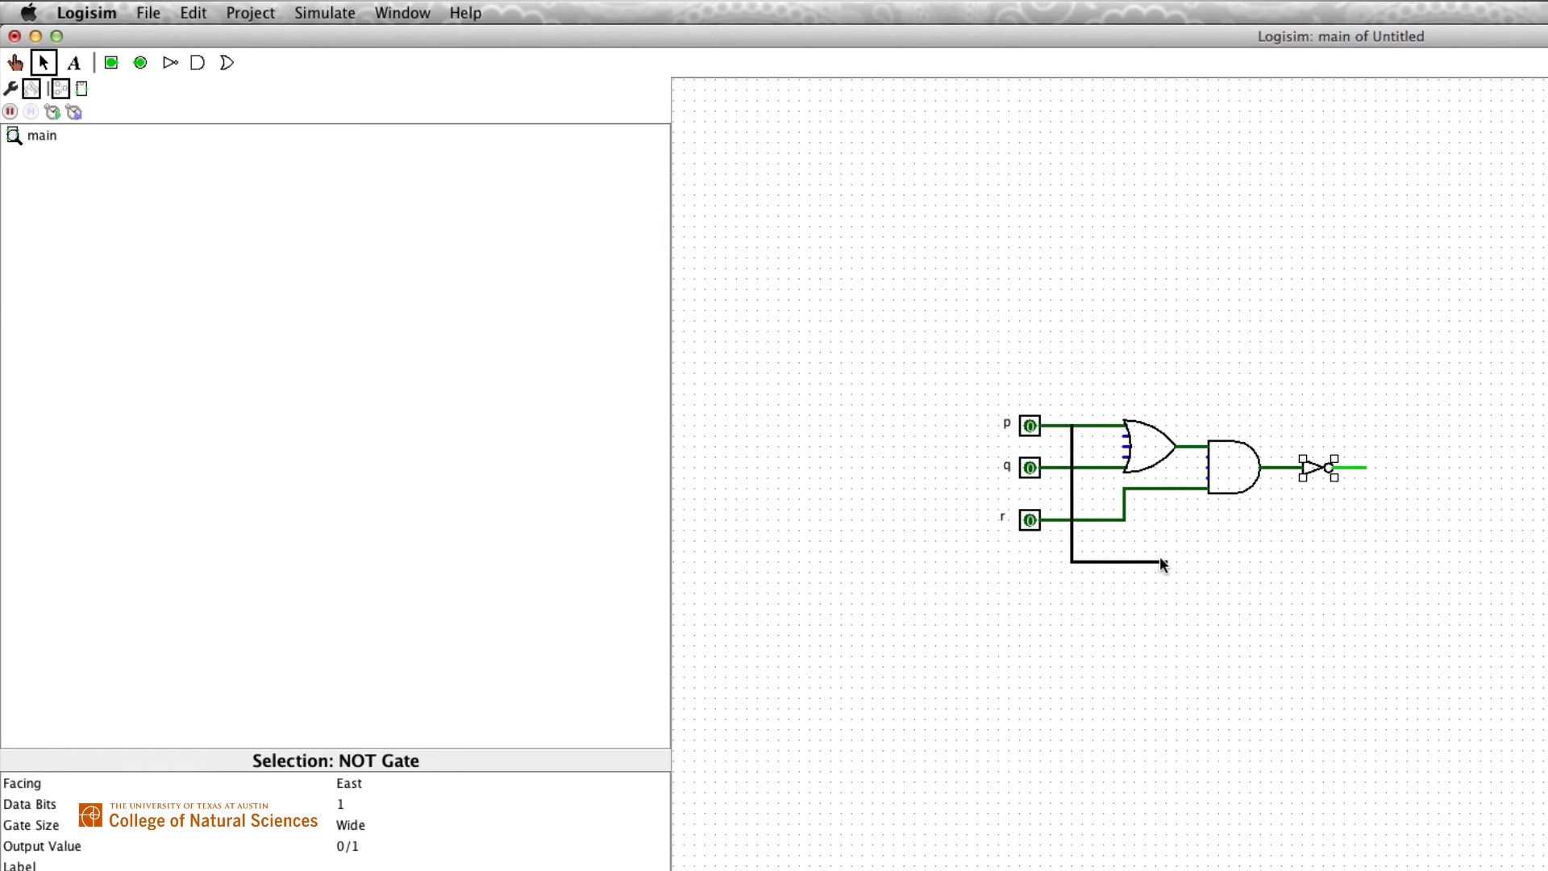
Branch wires from the p and r inputs to below the circuit and place an OR gate at their ends
left_click_drag(1162, 560, 1173, 561)
left_click_drag(1175, 587, 1176, 587)
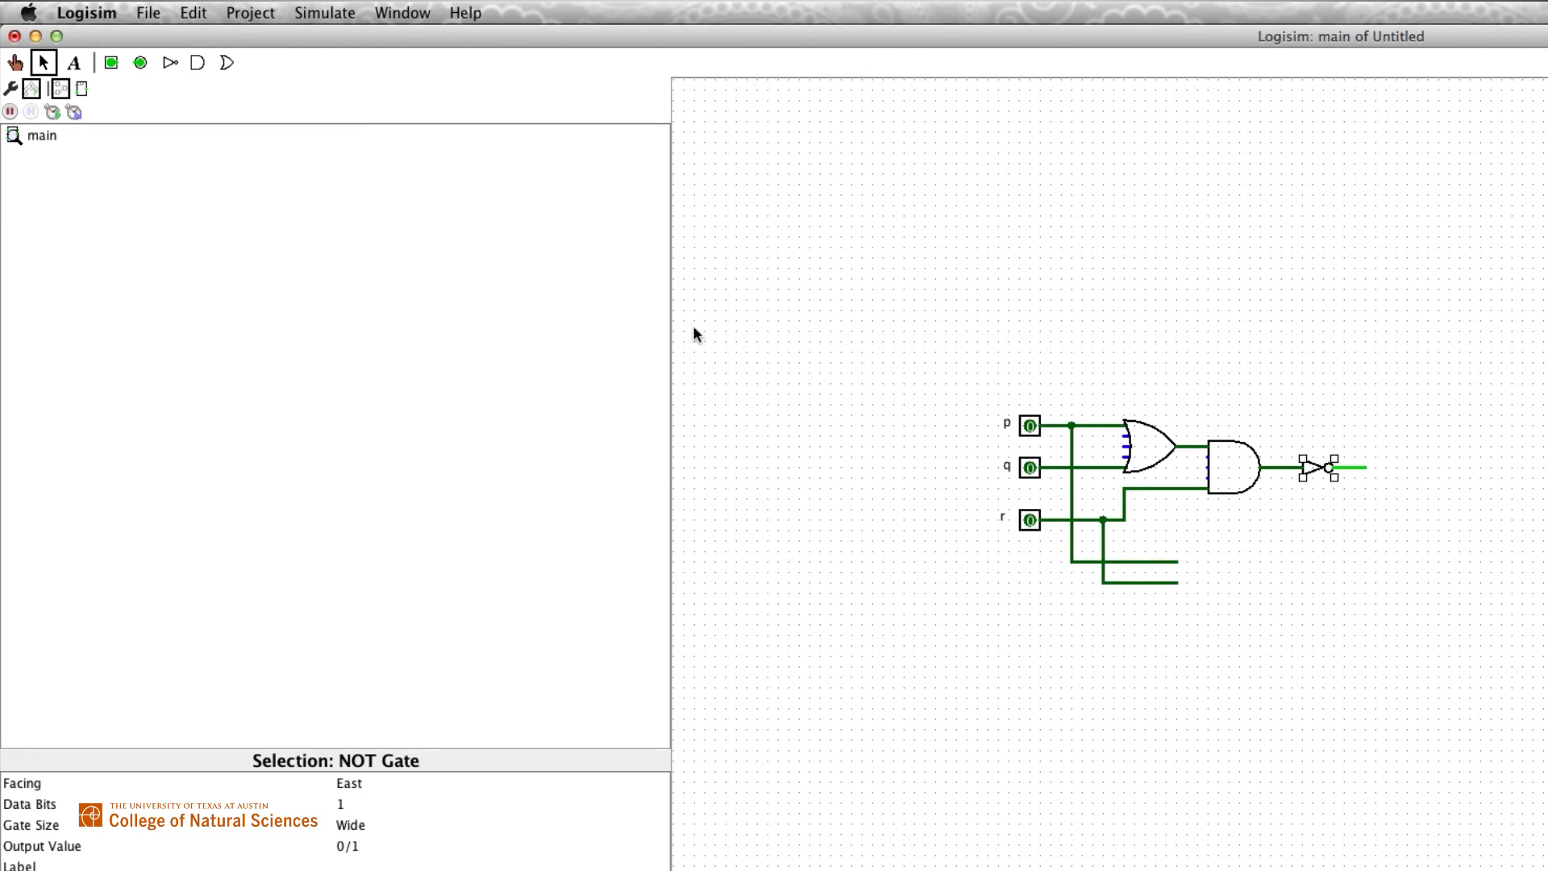
left_click(229, 63)
left_click(1227, 573)
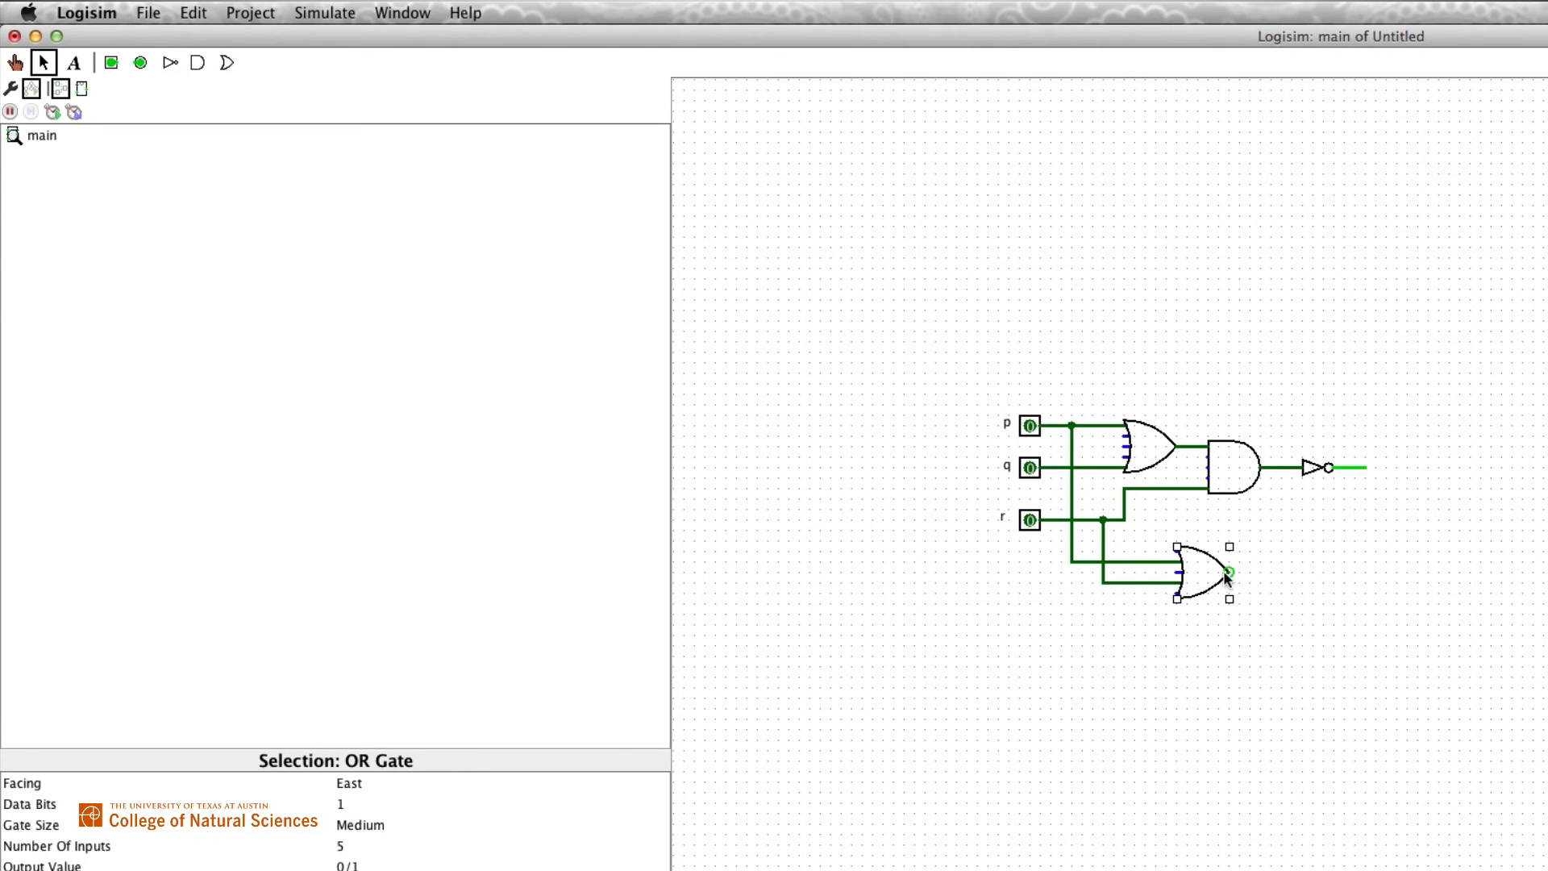
Route the lower OR gate's output up toward the NOT gate's output and join both wires in a final OR gate
left_click_drag(1226, 572, 1369, 577)
left_click_drag(1376, 579, 1395, 468)
left_click(228, 63)
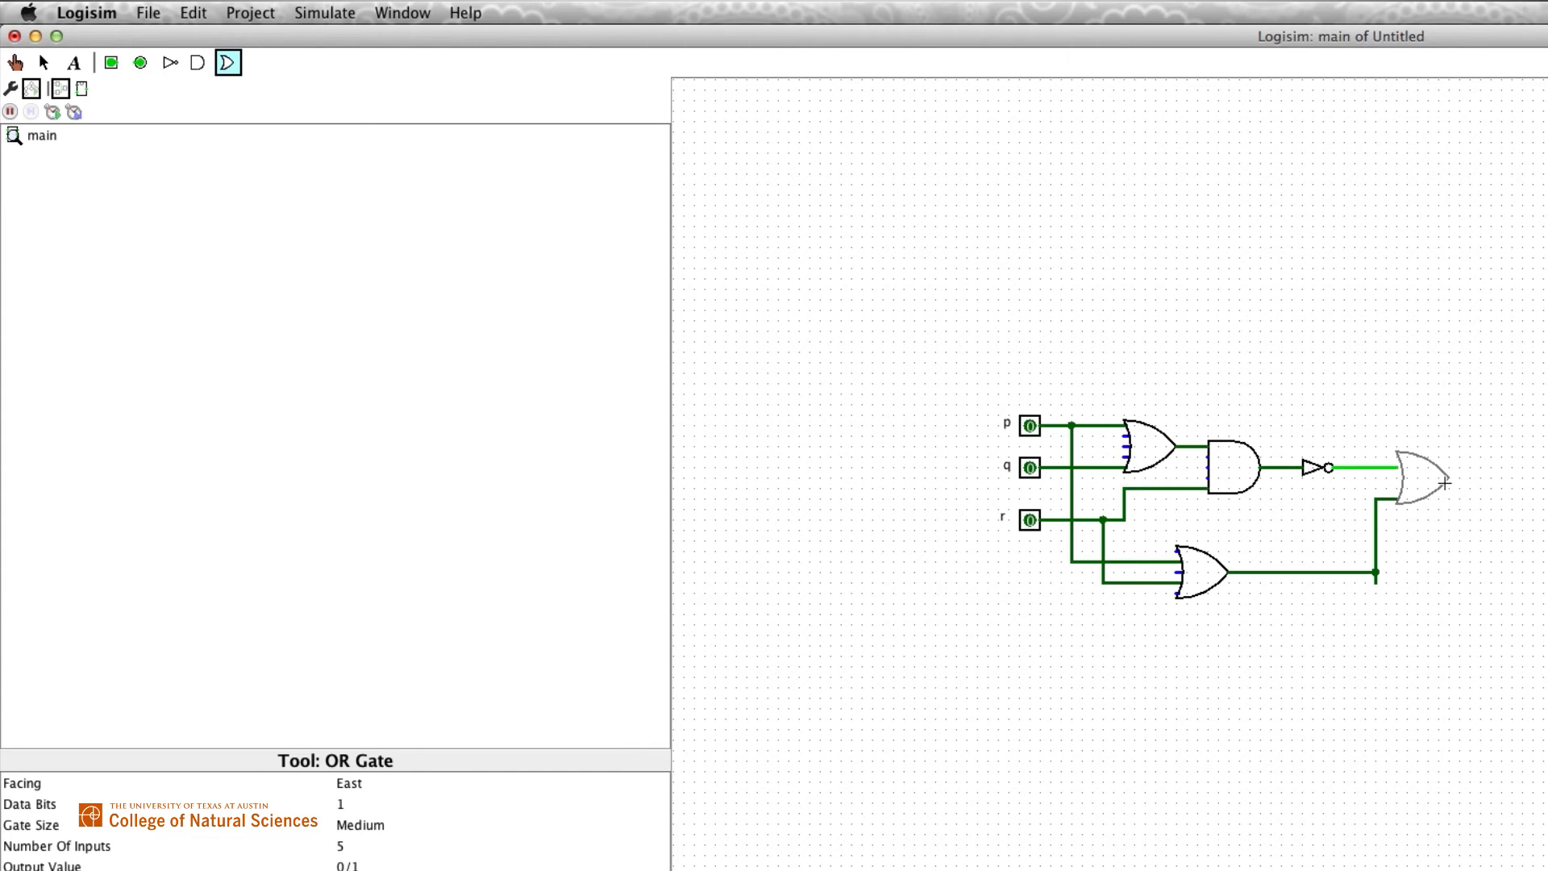
left_click(1445, 480)
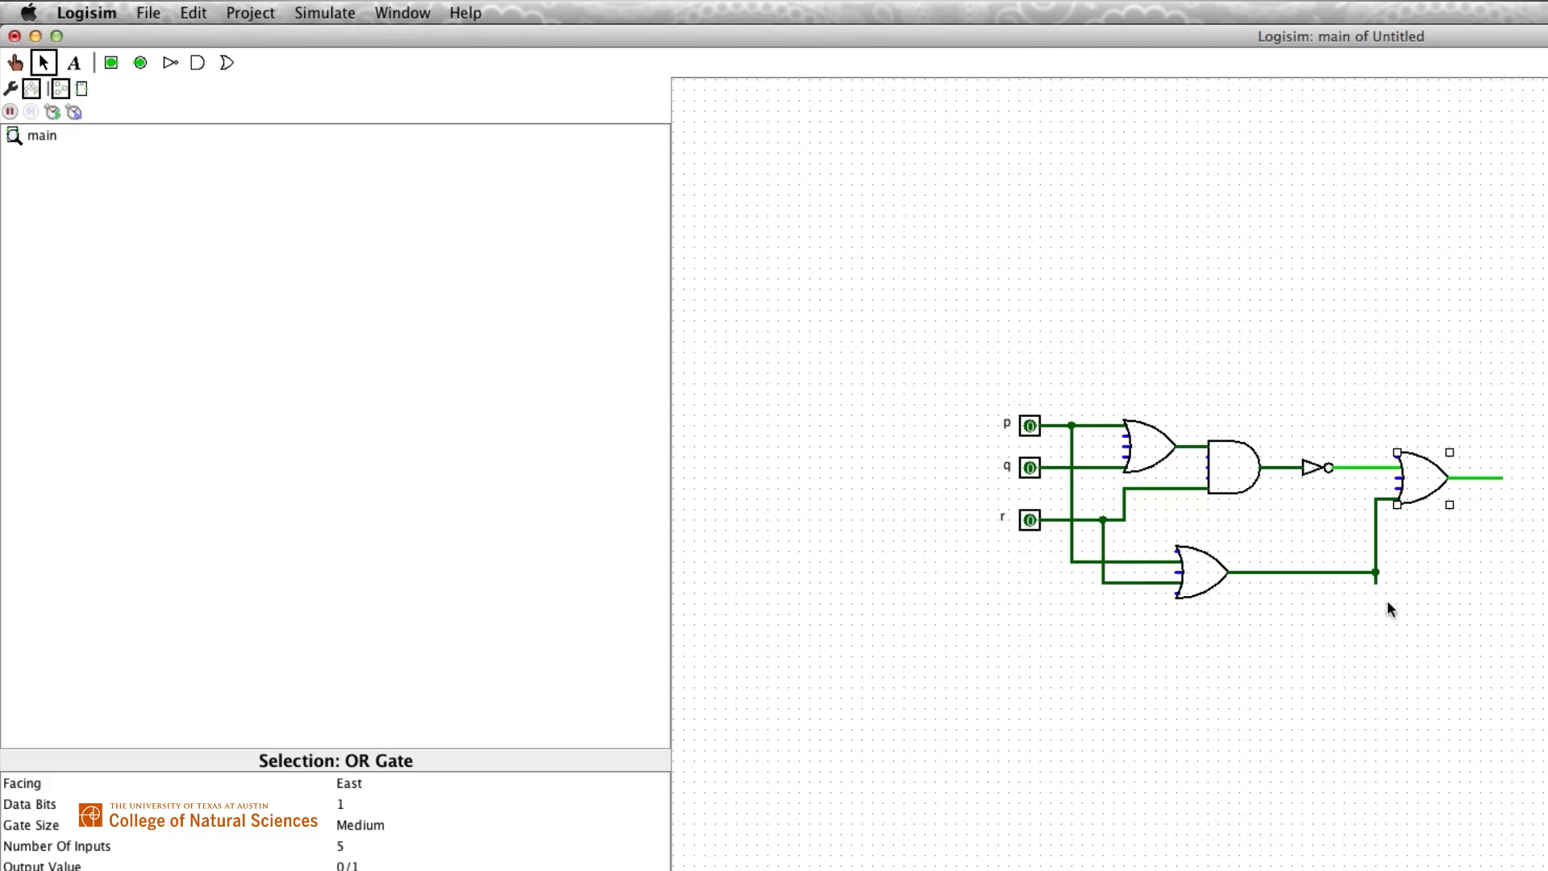
Delete the stray wire stub at the lower OR gate's output corner and place an output pin on the final OR gate's wire
left_click(1377, 580)
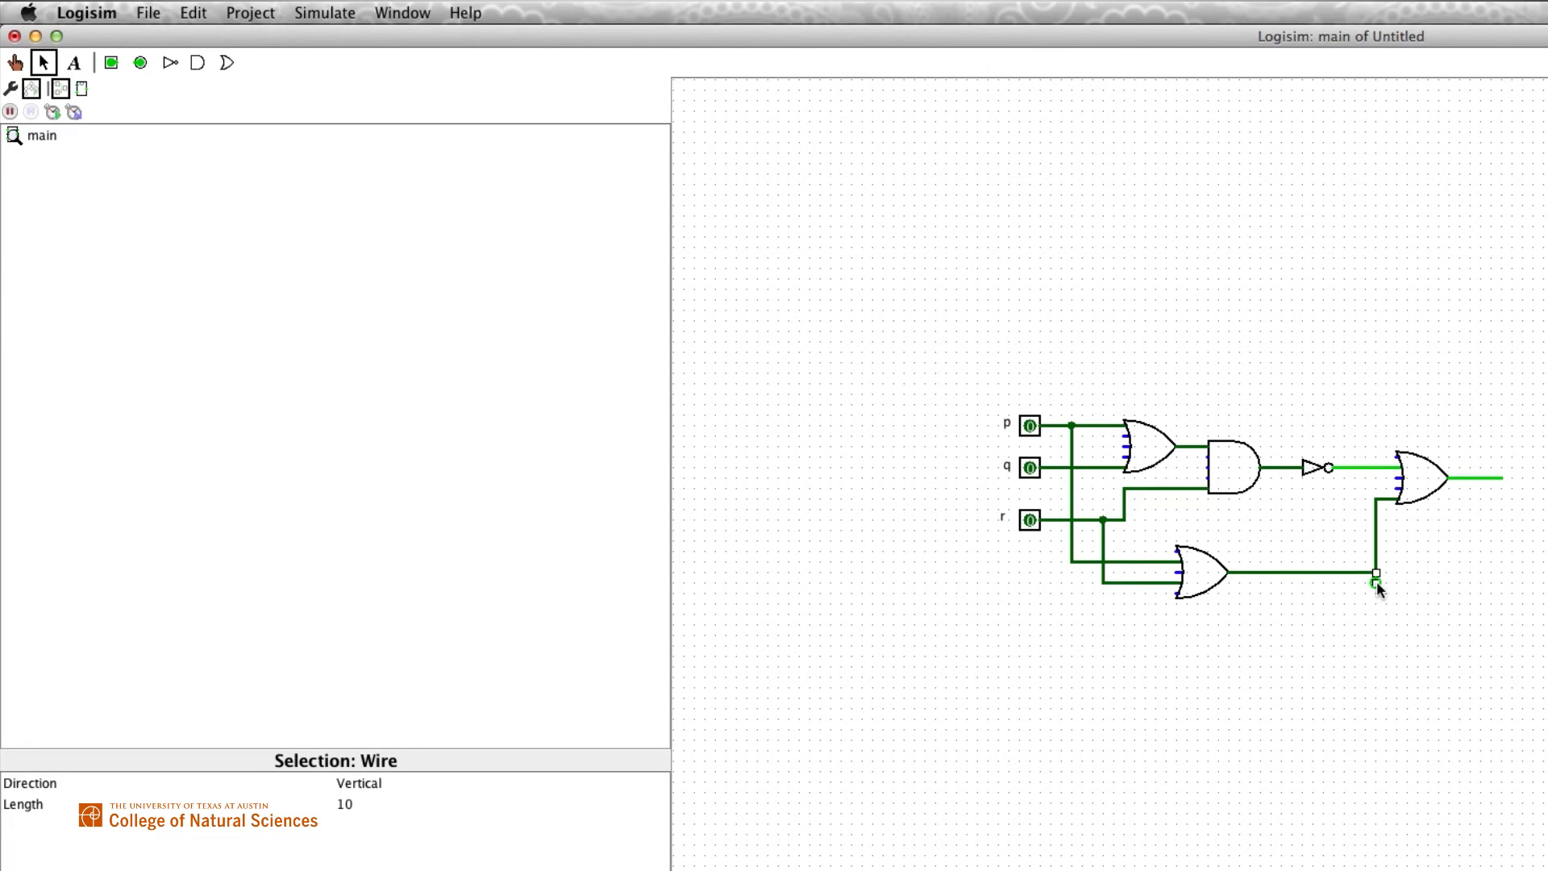
key("Delete")
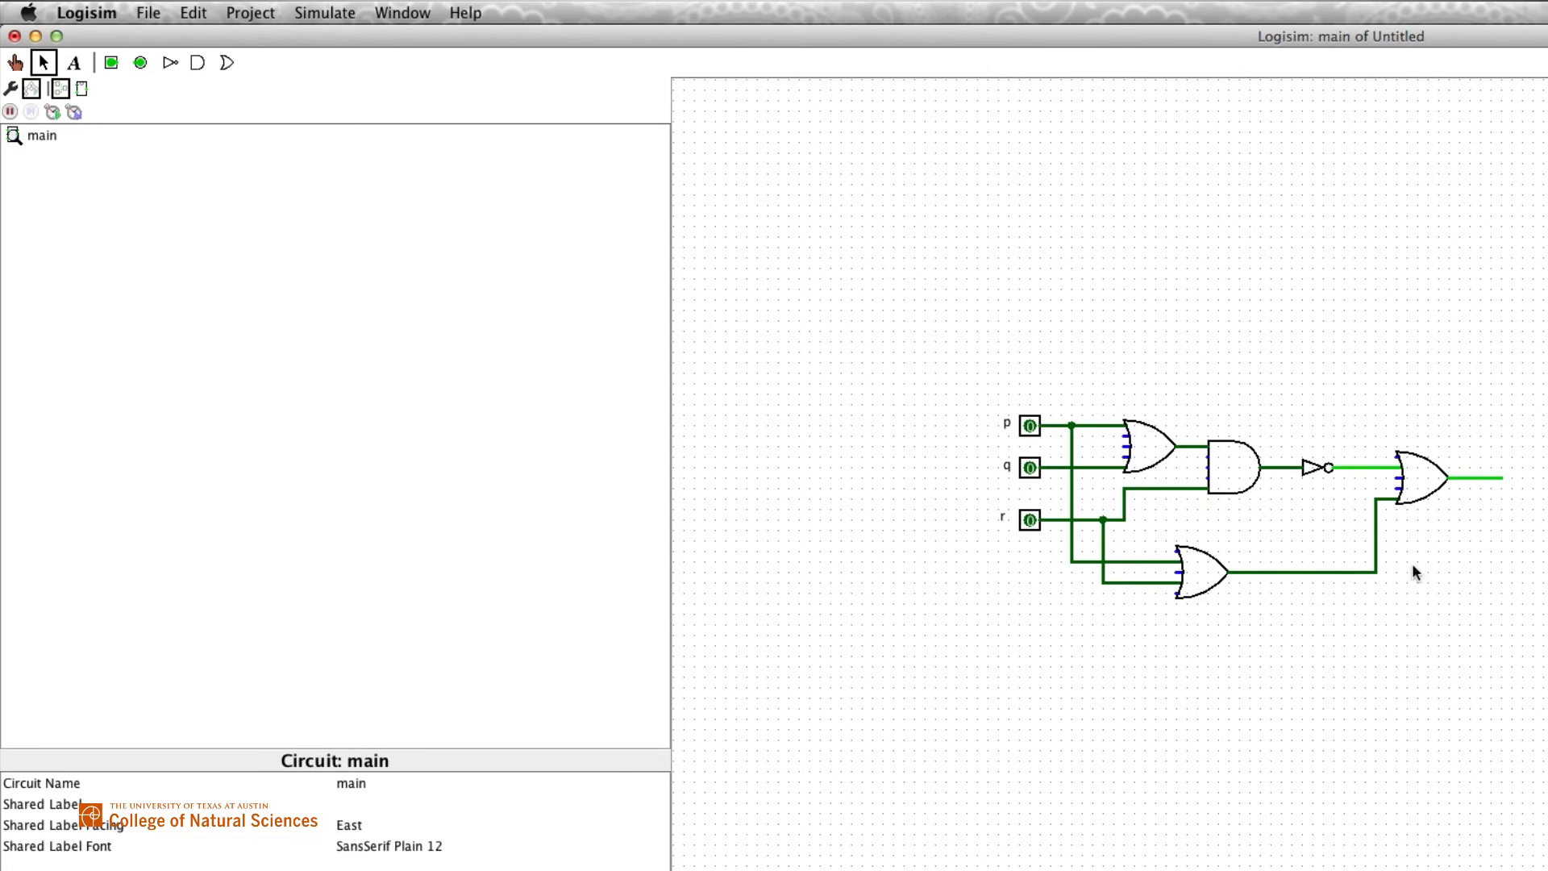
left_click(141, 63)
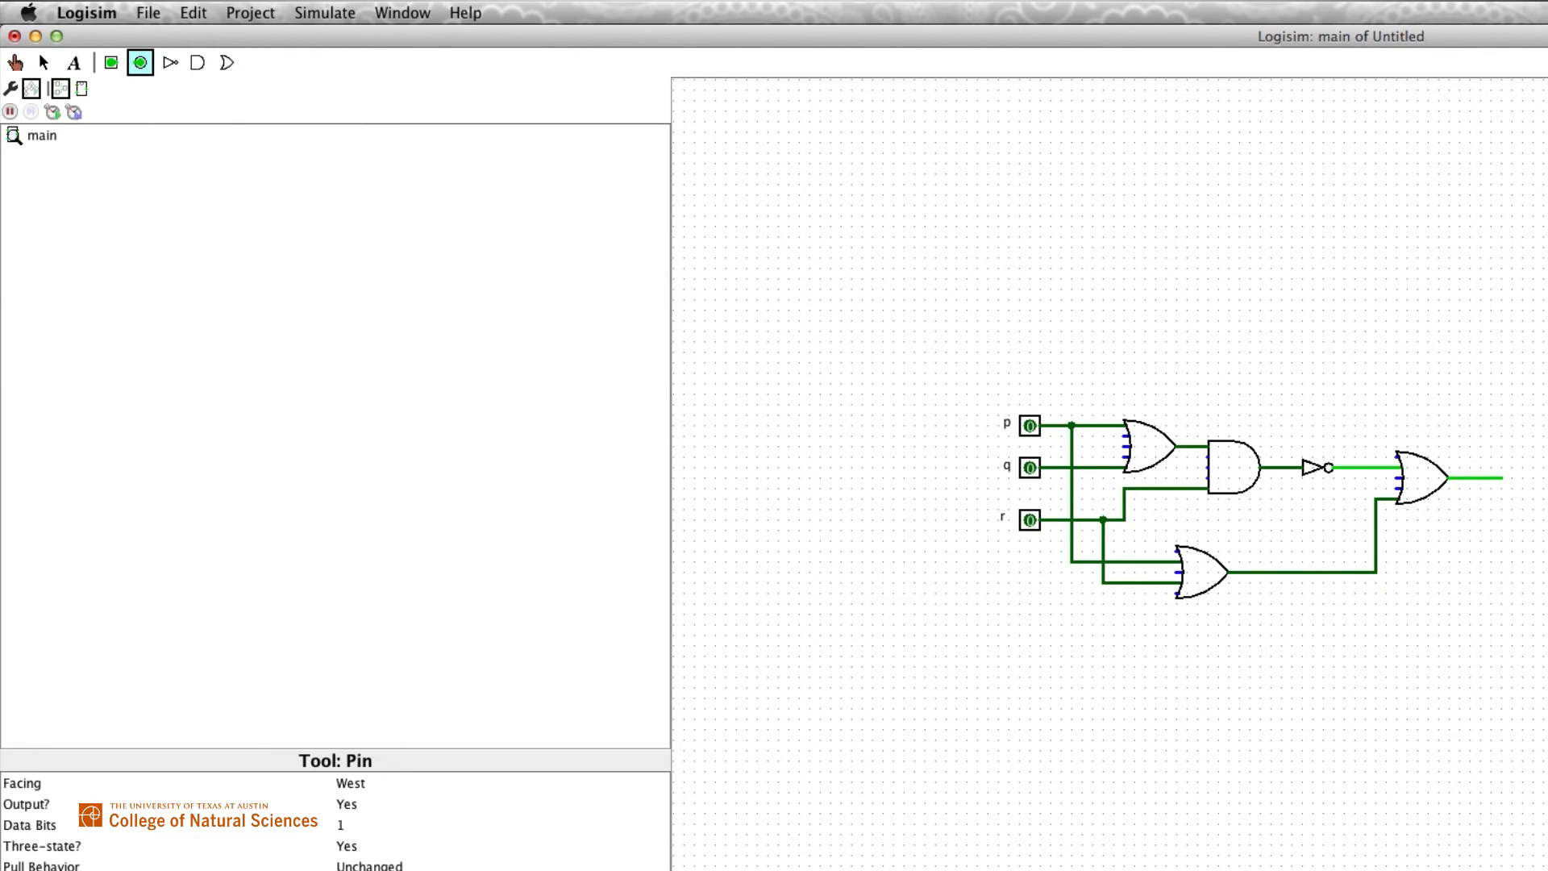
left_click(1504, 478)
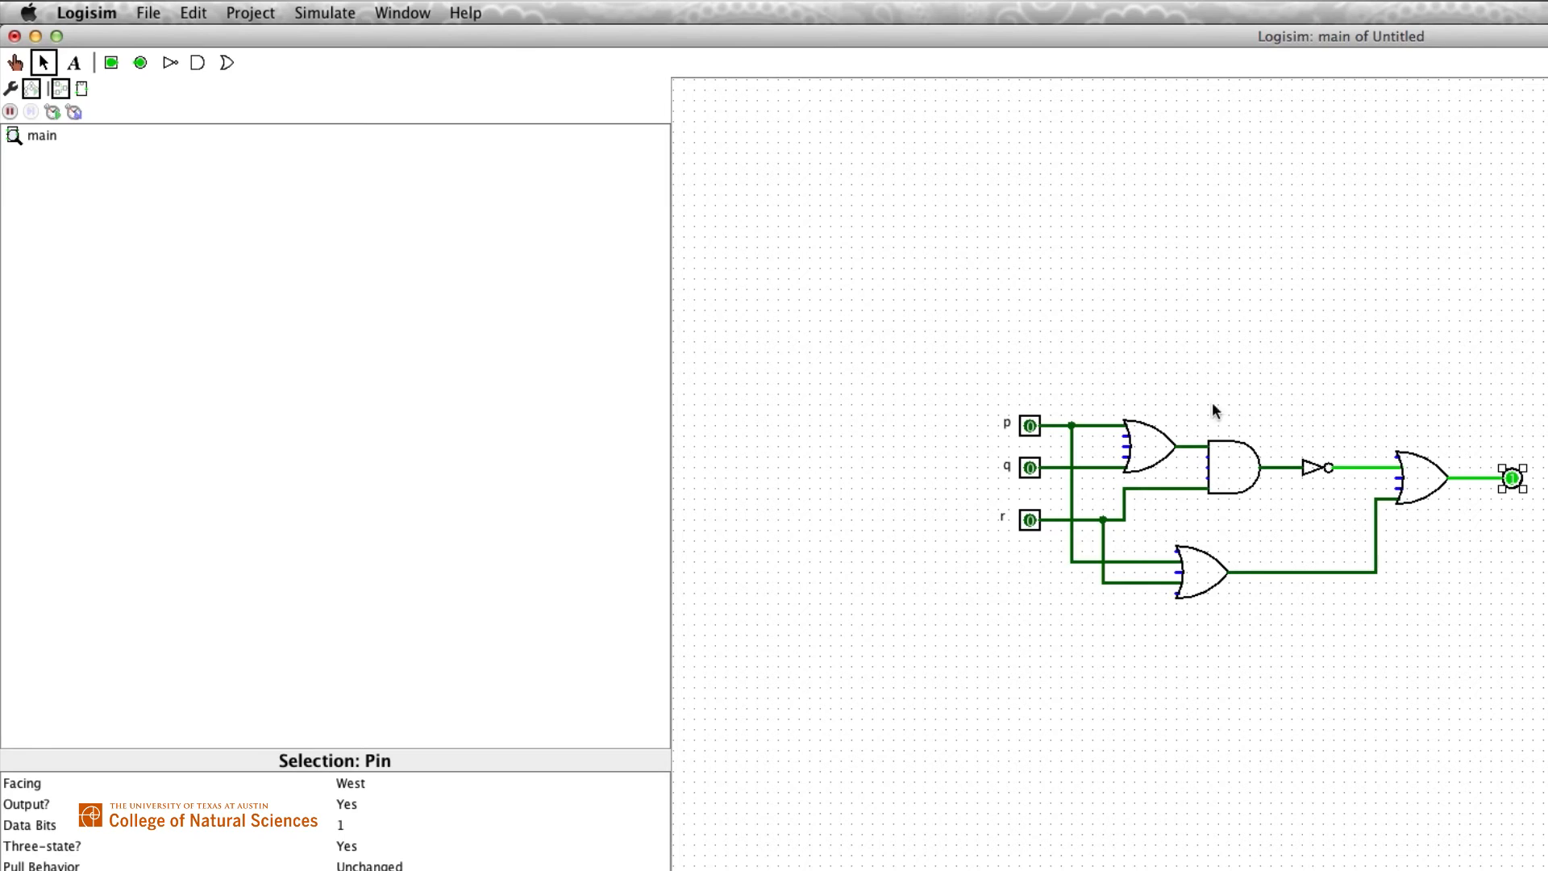
Test the circuit with the Poke tool by switching p, q and r to 1 in turn, then q and p back to 0
left_click(14, 62)
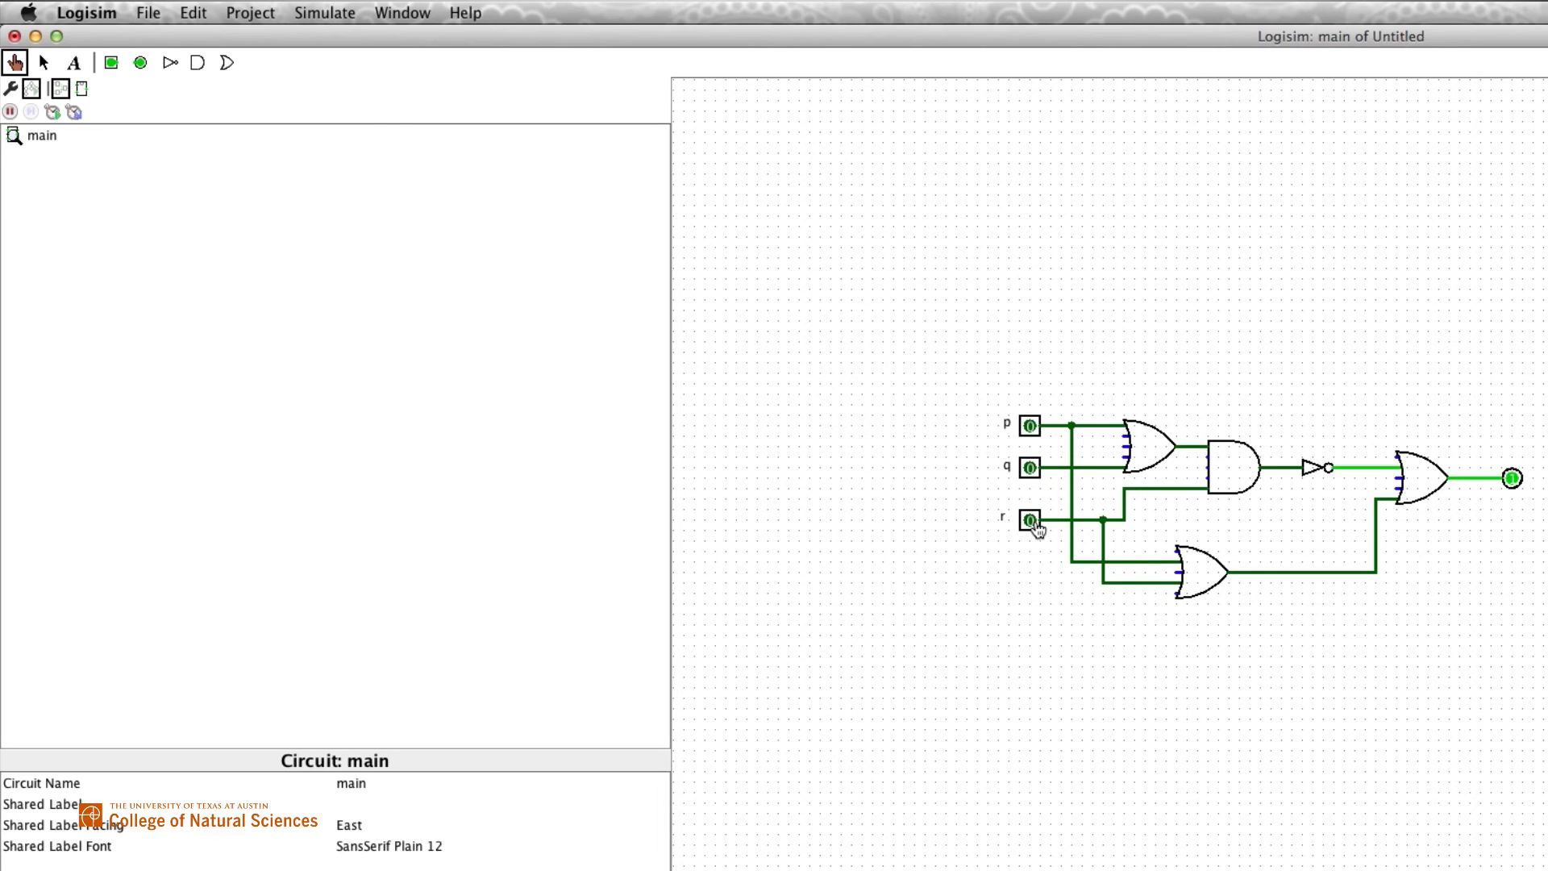
left_click(1031, 428)
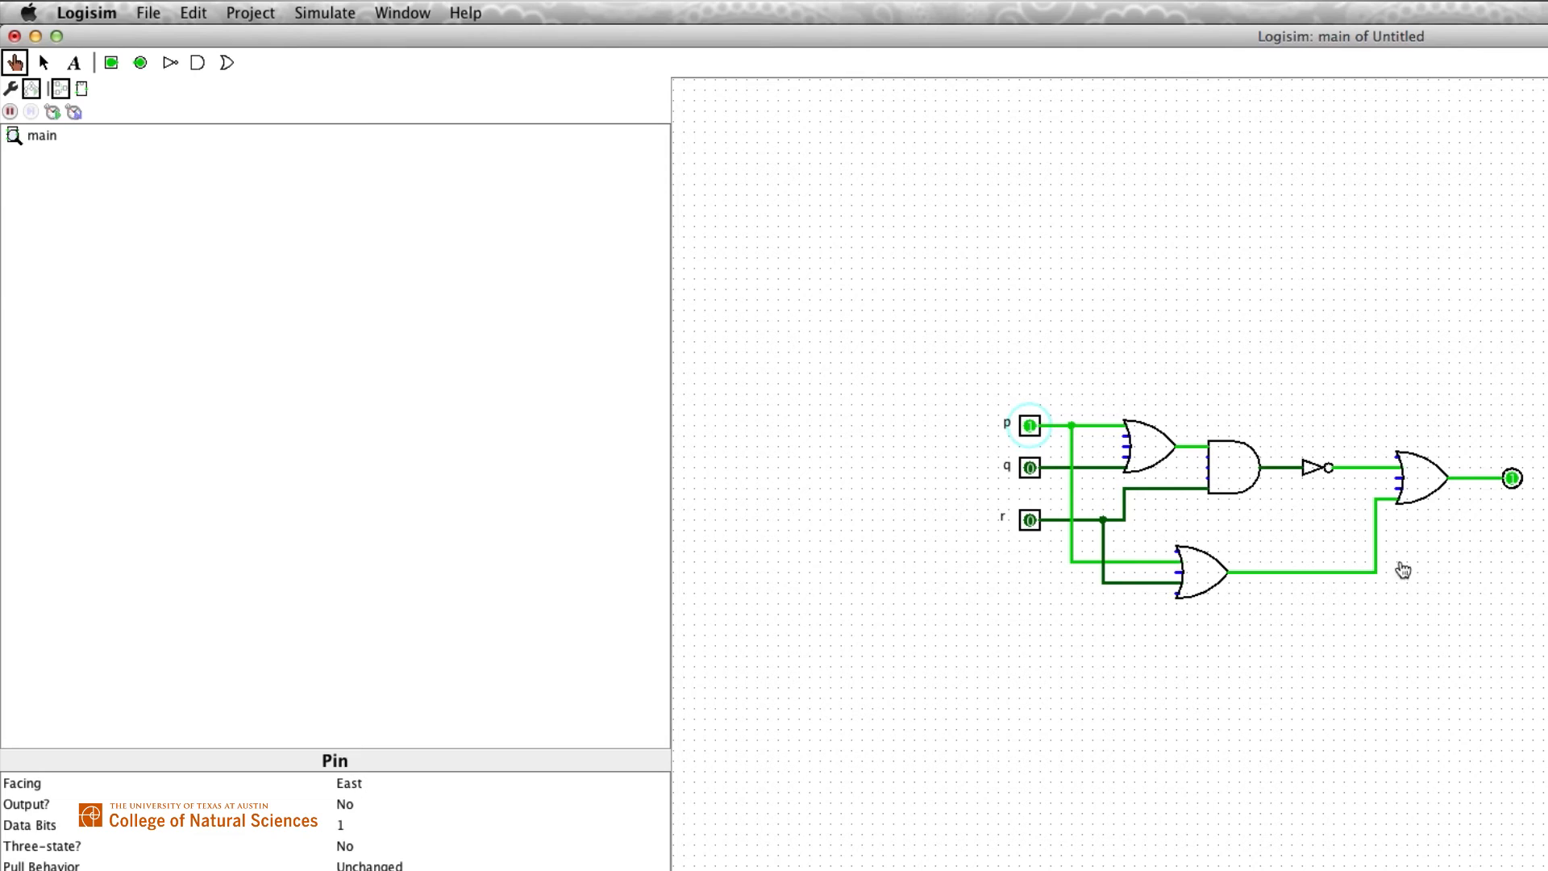
left_click(1033, 474)
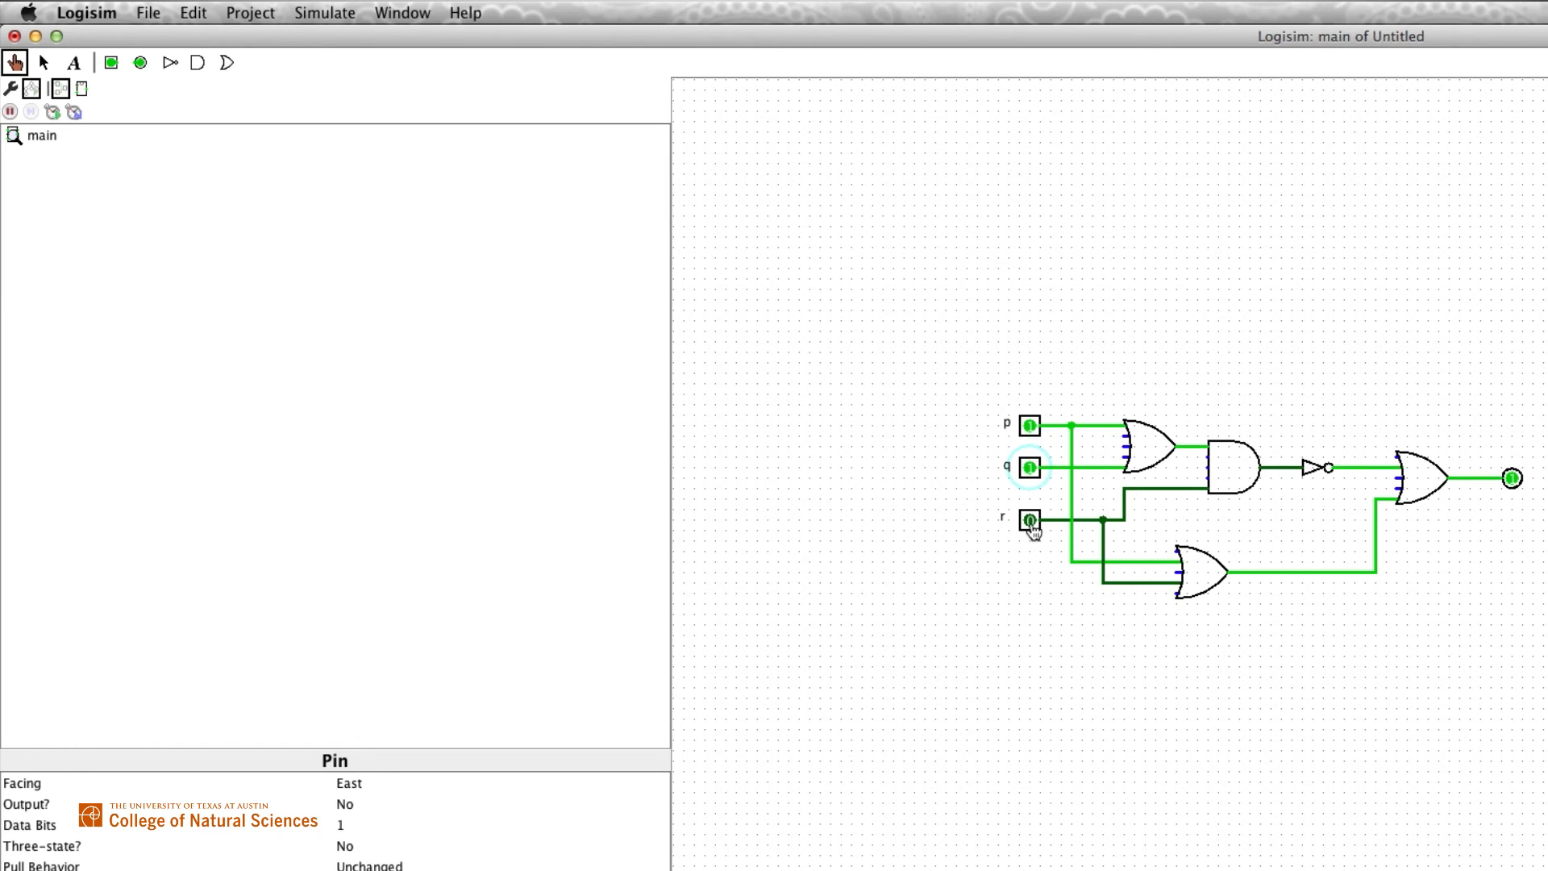
left_click(1031, 523)
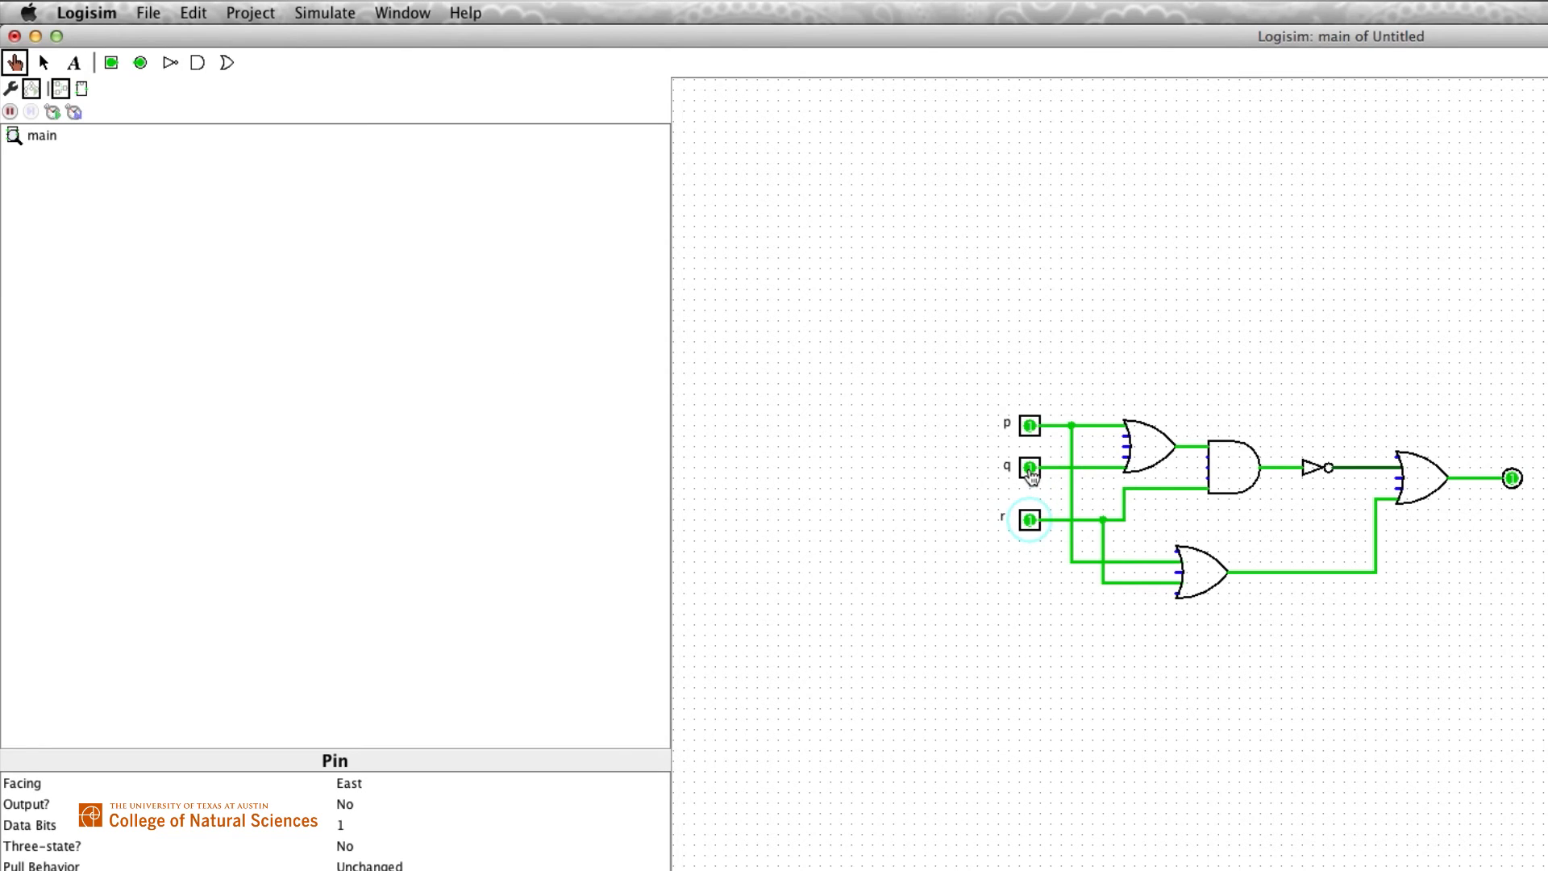
left_click(1031, 469)
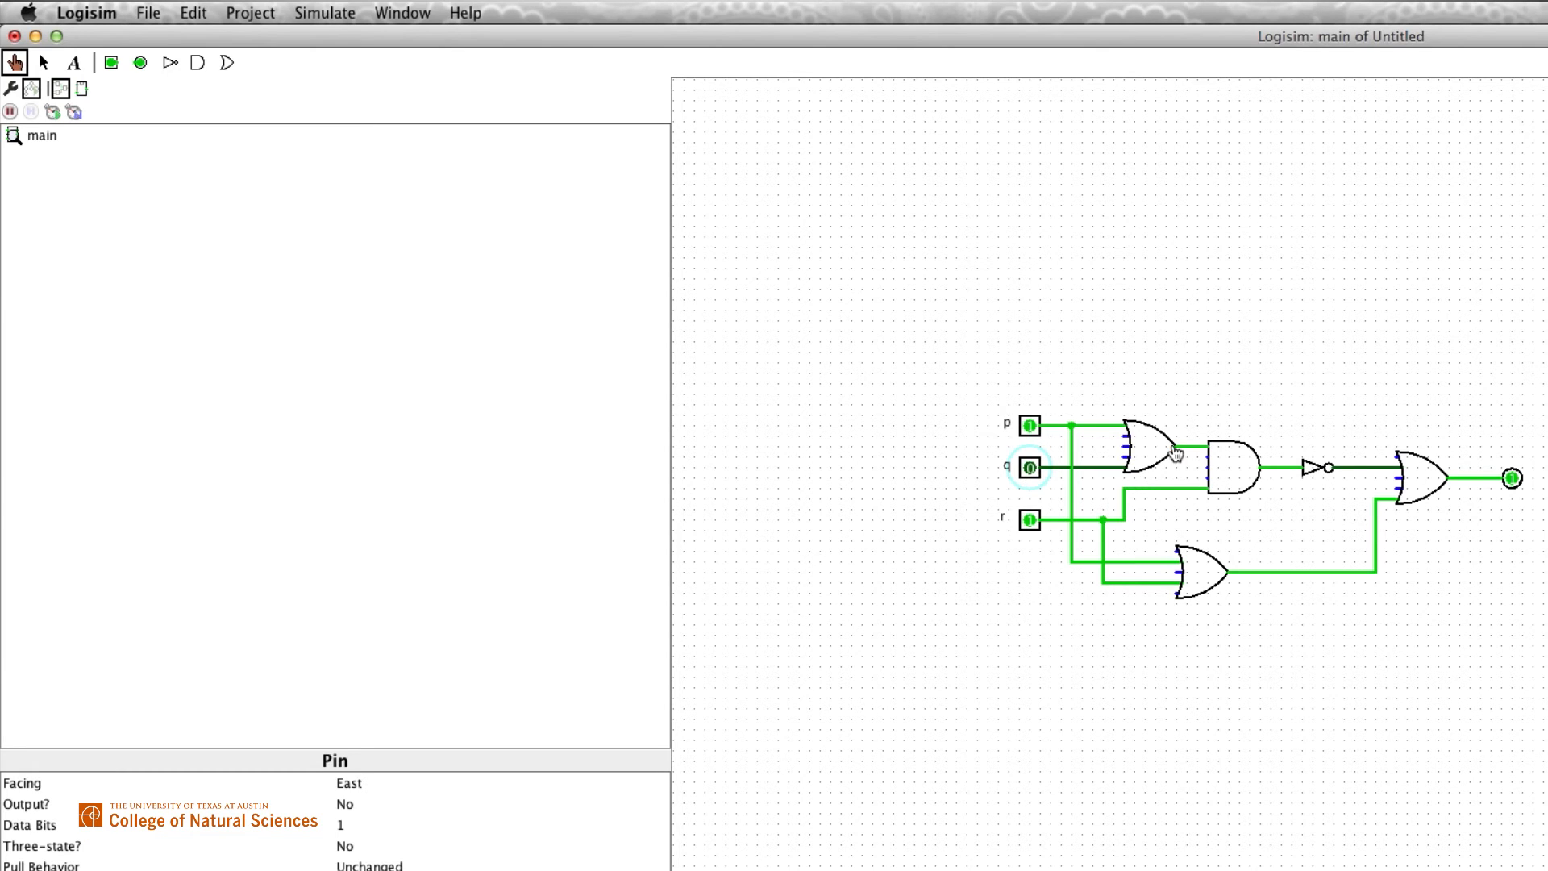
left_click(1037, 431)
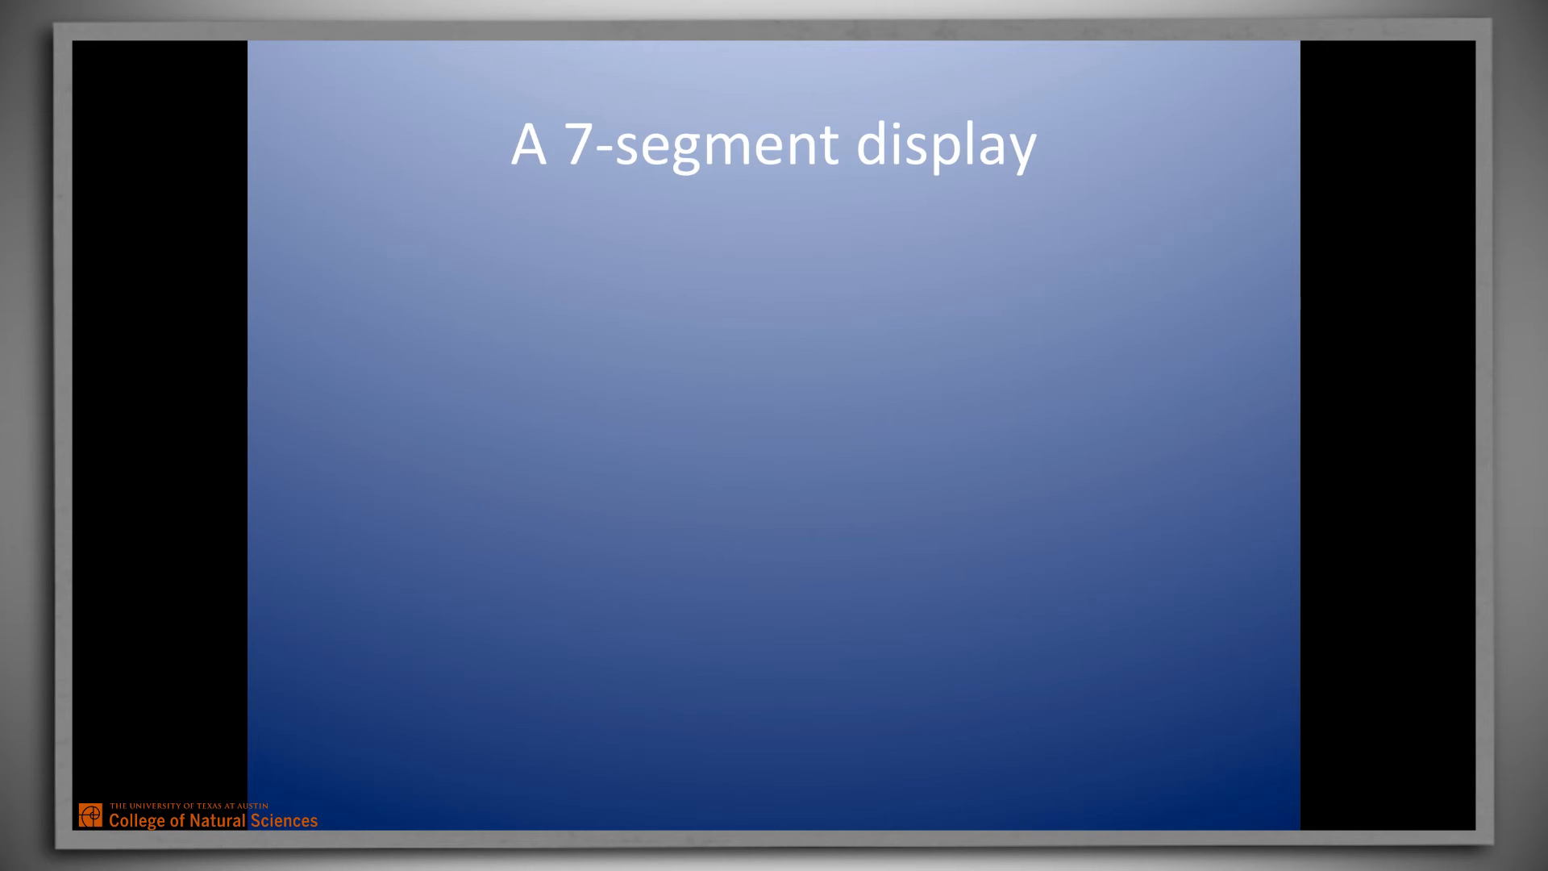
key("Right")
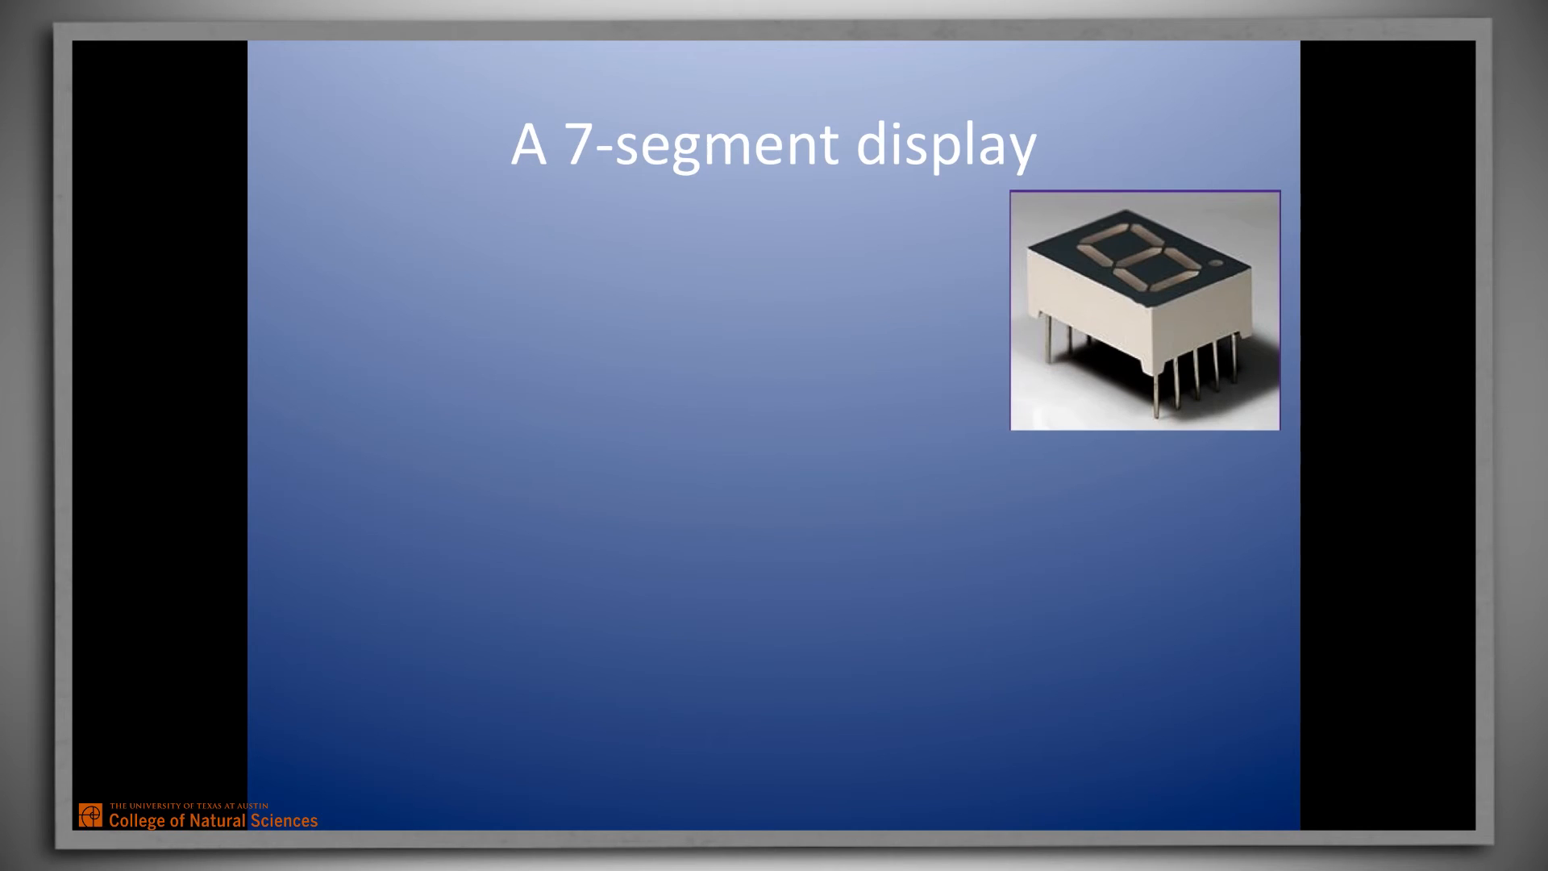